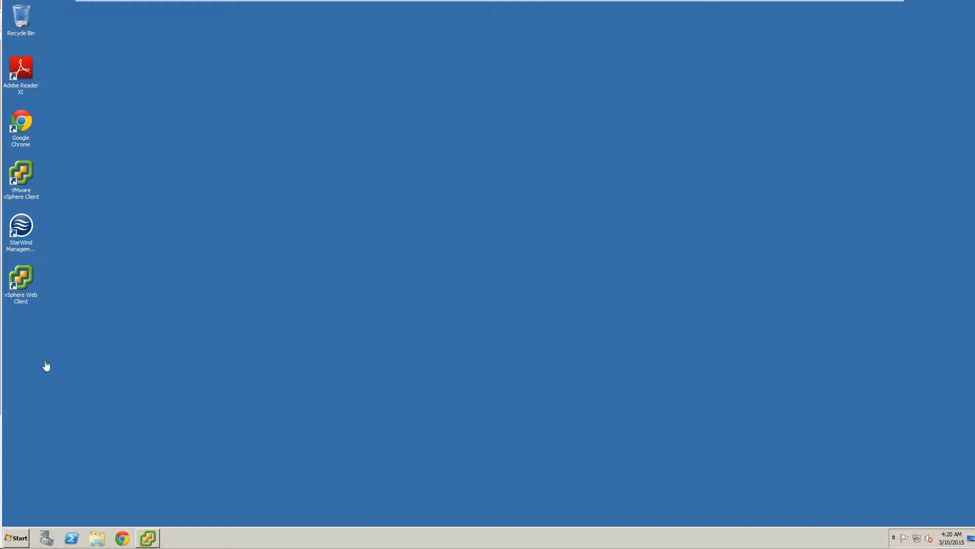
Open the ISOs folder inside the NFS folder on the local C: drive
{"action": "left_click", "coordinate": [15, 537]}
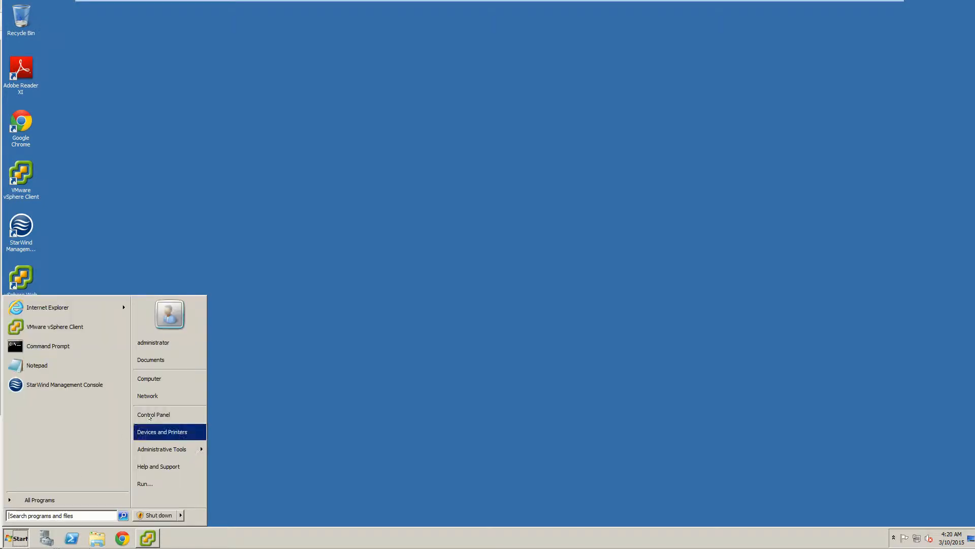
{"action": "left_click", "coordinate": [179, 376]}
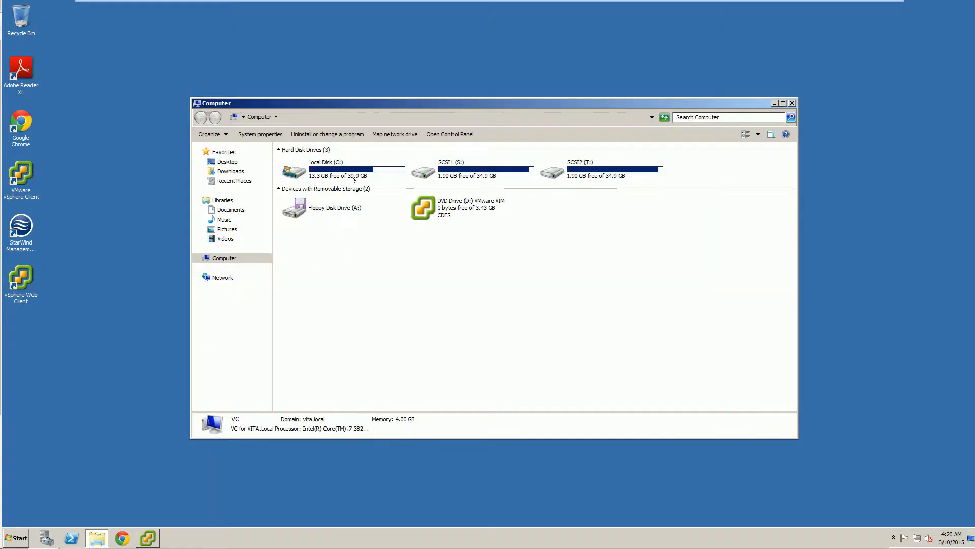
{"action": "double_click", "coordinate": [349, 171]}
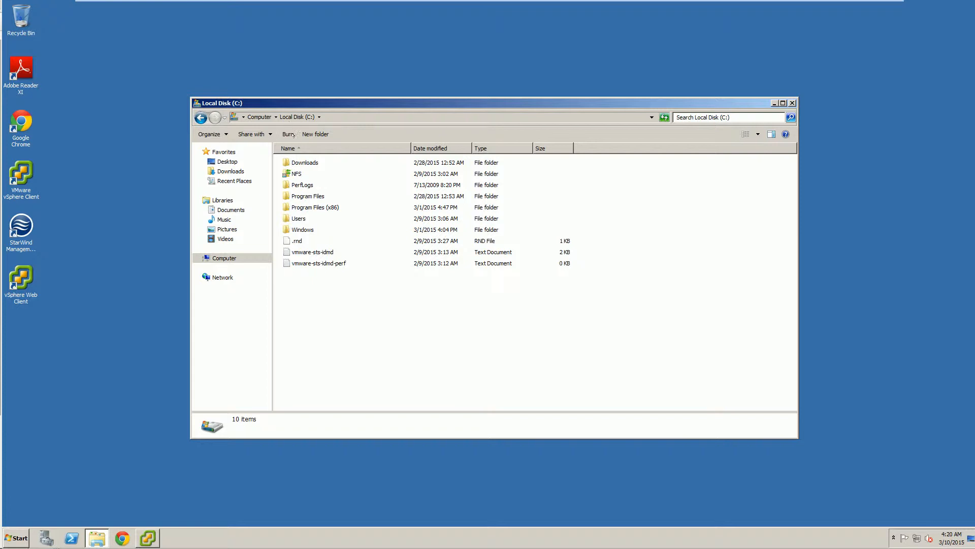
{"action": "double_click", "coordinate": [295, 173]}
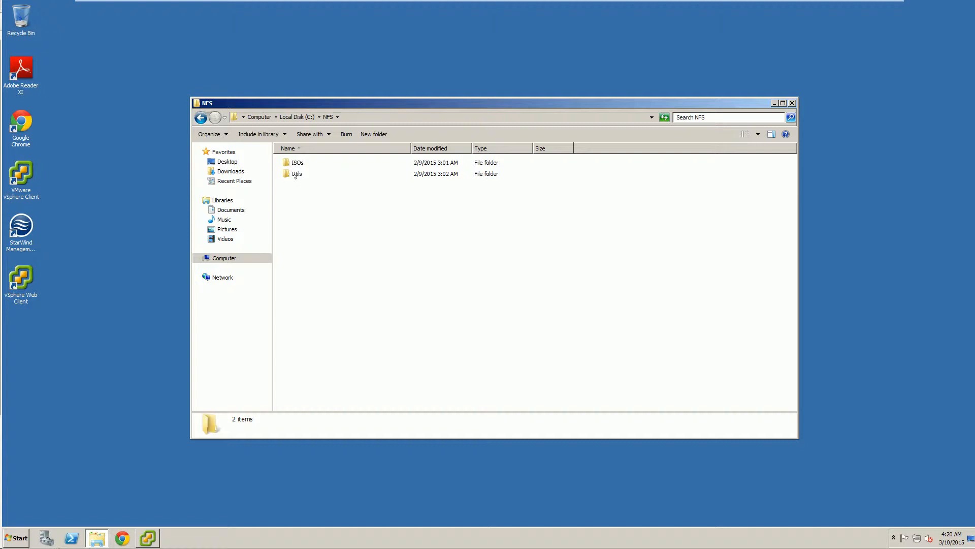
{"action": "double_click", "coordinate": [296, 162]}
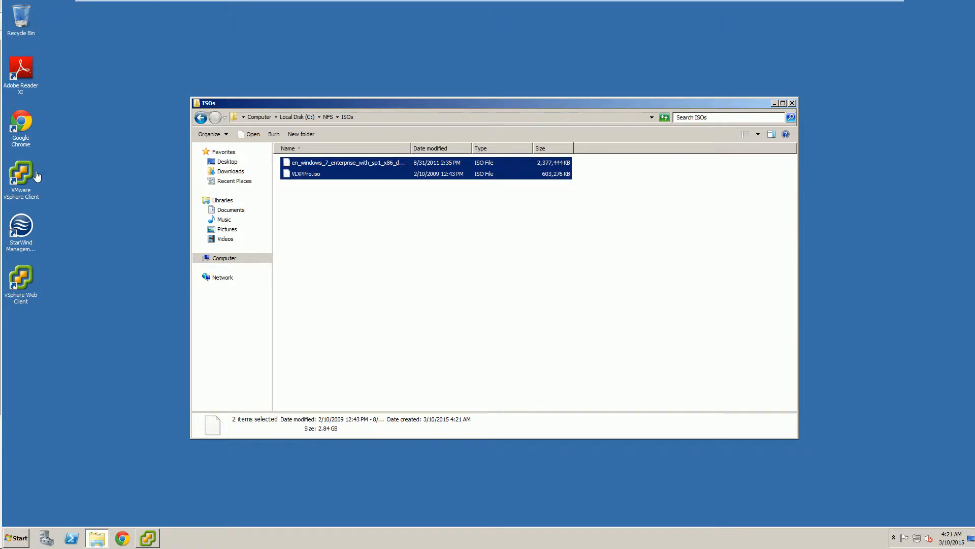
Switch to the vSphere Client and create a folder named Labs under the Training datacenter
{"action": "mouse_move", "coordinate": [149, 536]}
{"action": "left_click", "coordinate": [153, 518]}
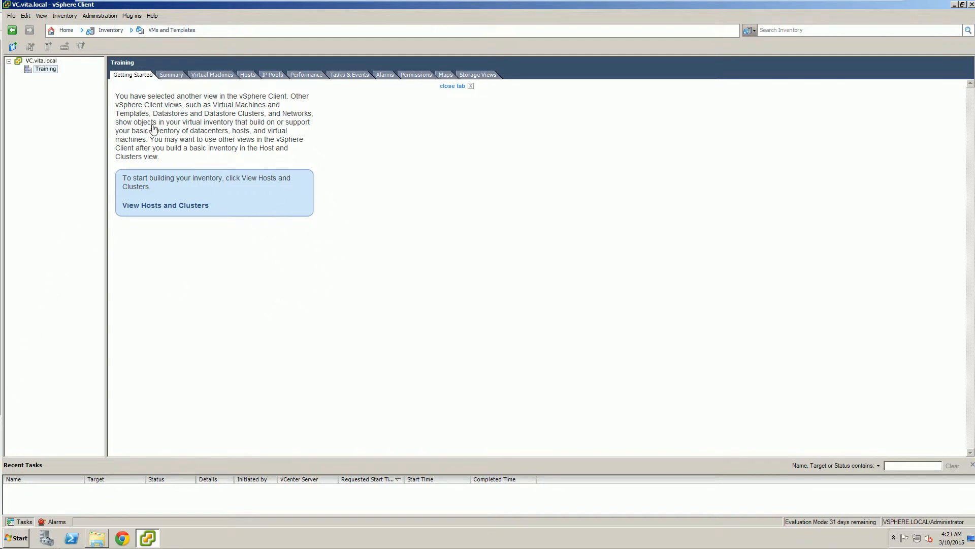
{"action": "right_click", "coordinate": [48, 68]}
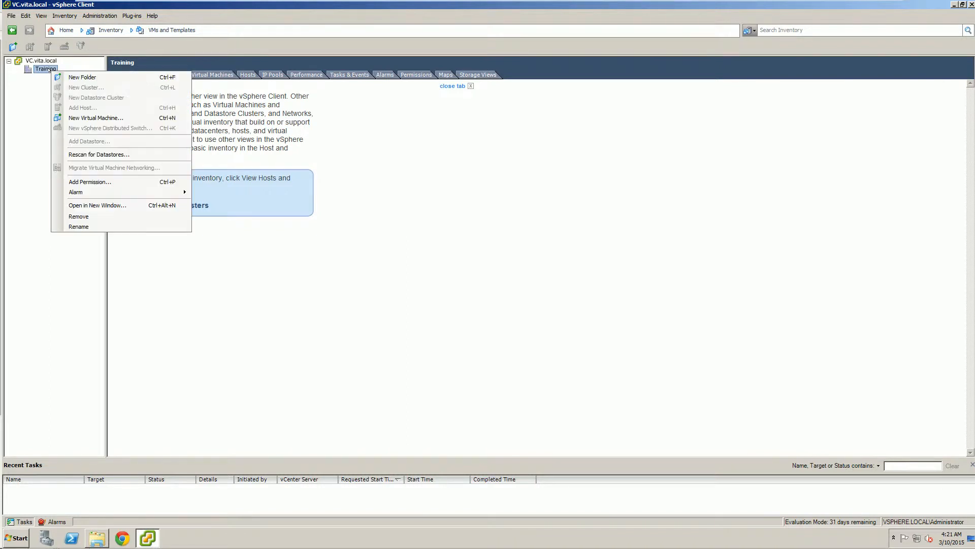
{"action": "left_click", "coordinate": [70, 77]}
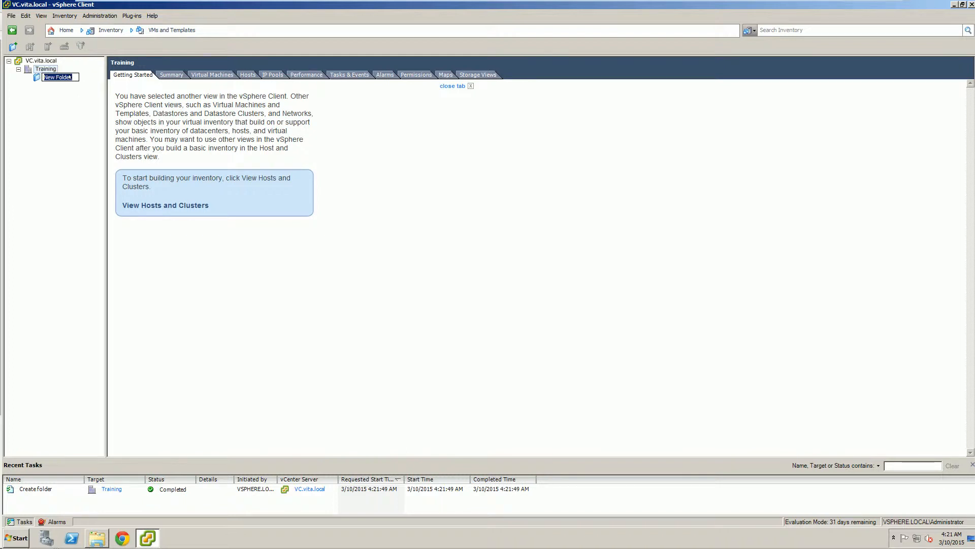
{"action": "type", "text": "Labs"}
{"action": "left_click", "coordinate": [46, 69]}
Create a second folder named Servers under the Training datacenter
{"action": "right_click", "coordinate": [45, 69]}
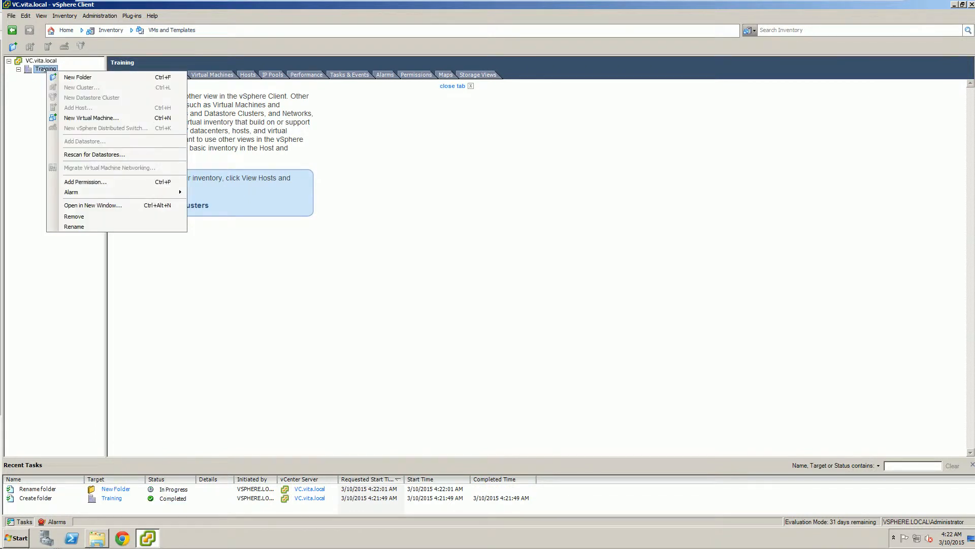
{"action": "left_click", "coordinate": [61, 76]}
{"action": "type", "text": "Server"}
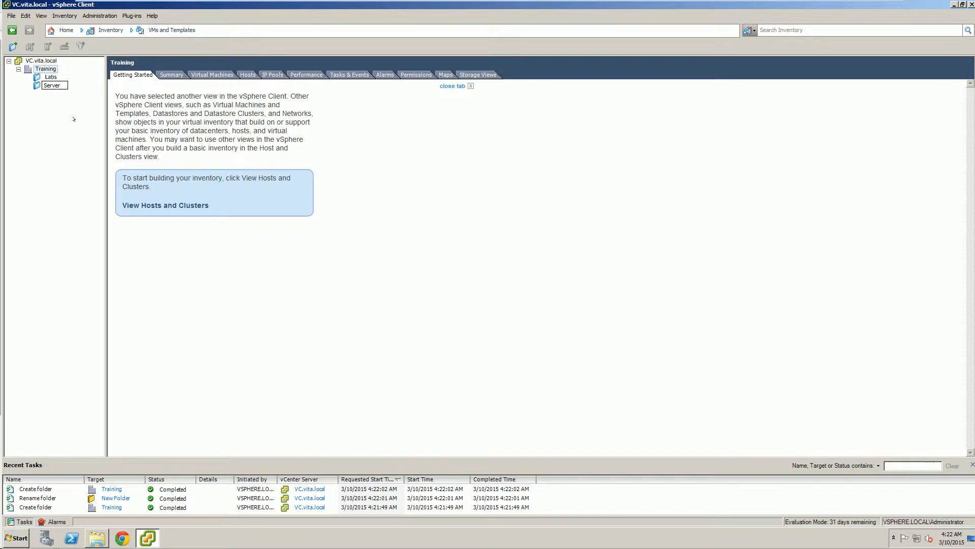
{"action": "type", "text": "s"}
{"action": "key", "text": "Return"}
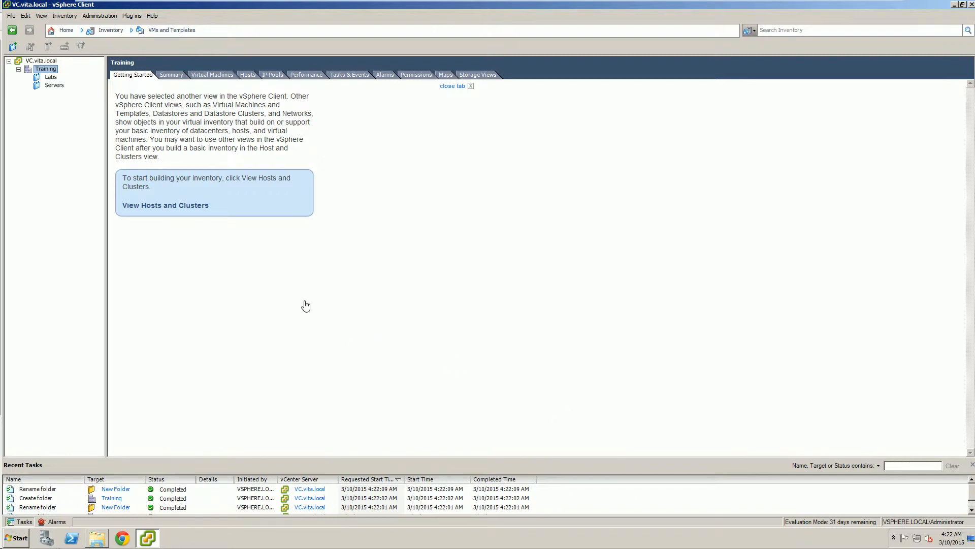
Switch the inventory to the Hosts and Clusters view
{"action": "left_click", "coordinate": [65, 31]}
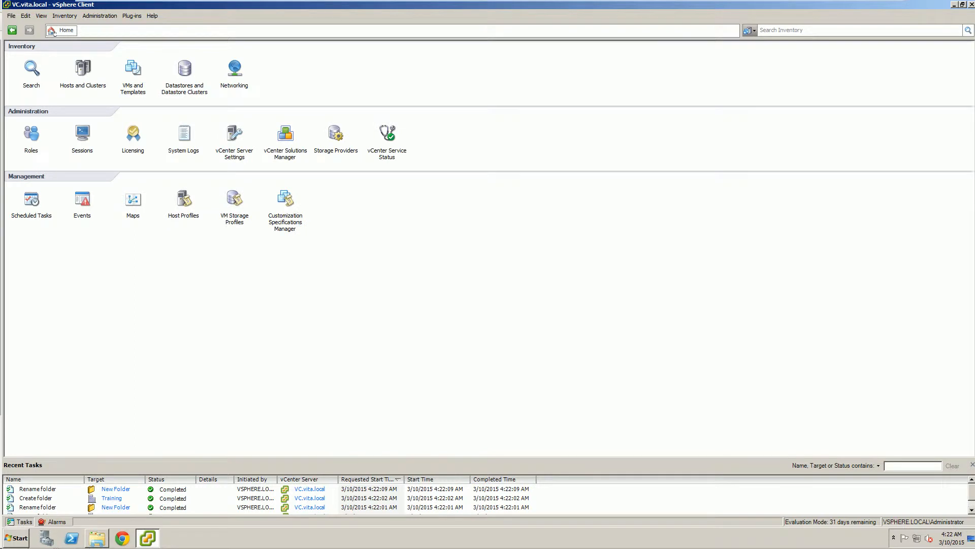
{"action": "left_click", "coordinate": [83, 69]}
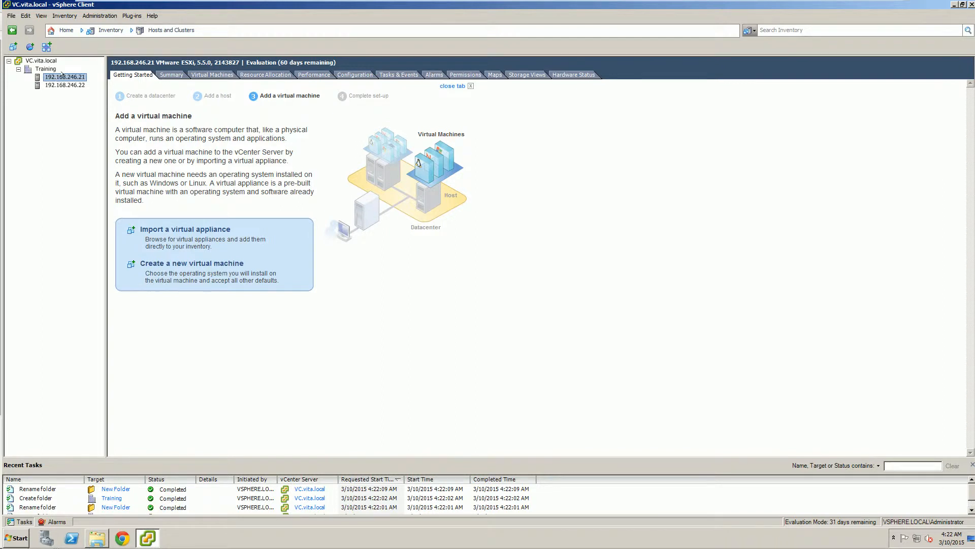
{"action": "right_click", "coordinate": [62, 74]}
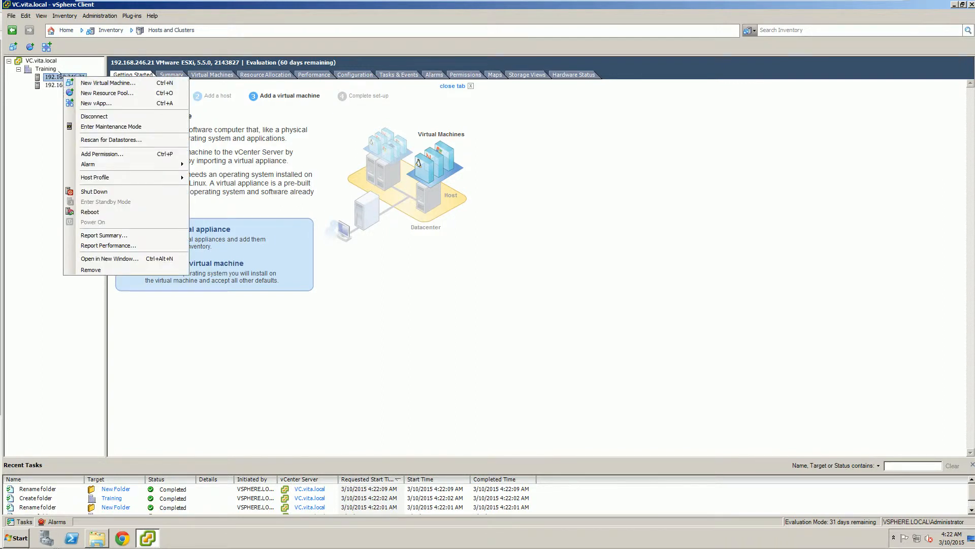
{"action": "right_click", "coordinate": [51, 75]}
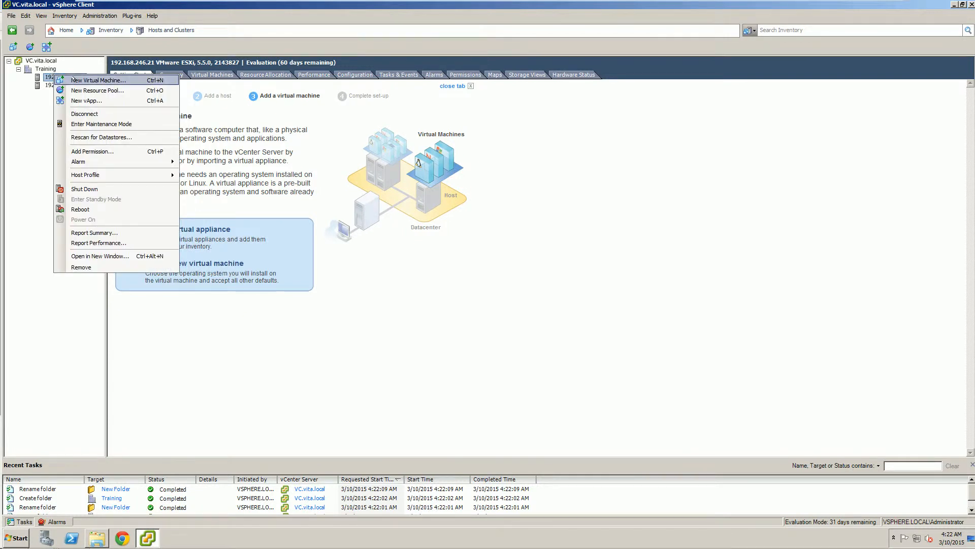
{"action": "left_click", "coordinate": [33, 131]}
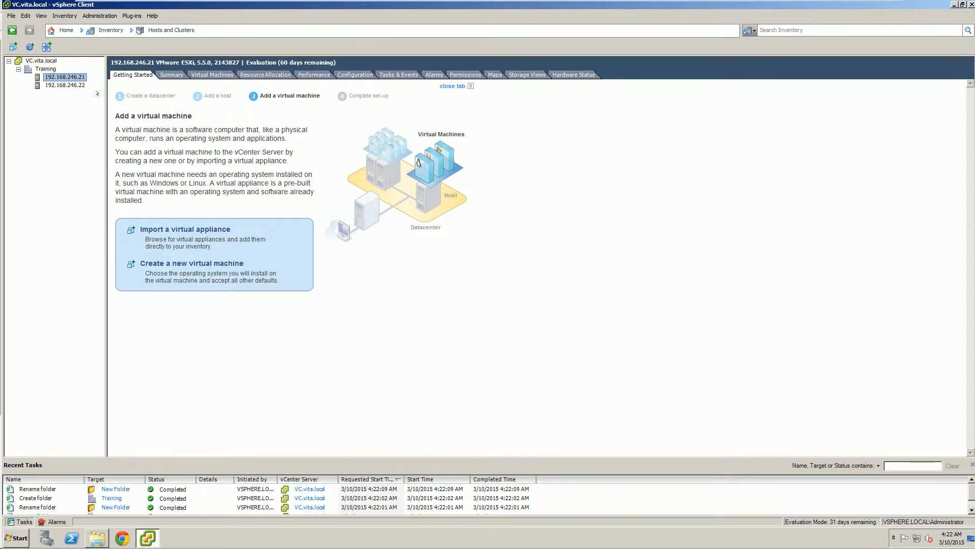
Start a new Typical virtual machine on host 192.168.246.21, named e732c and located in the Labs folder
{"action": "right_click", "coordinate": [86, 77]}
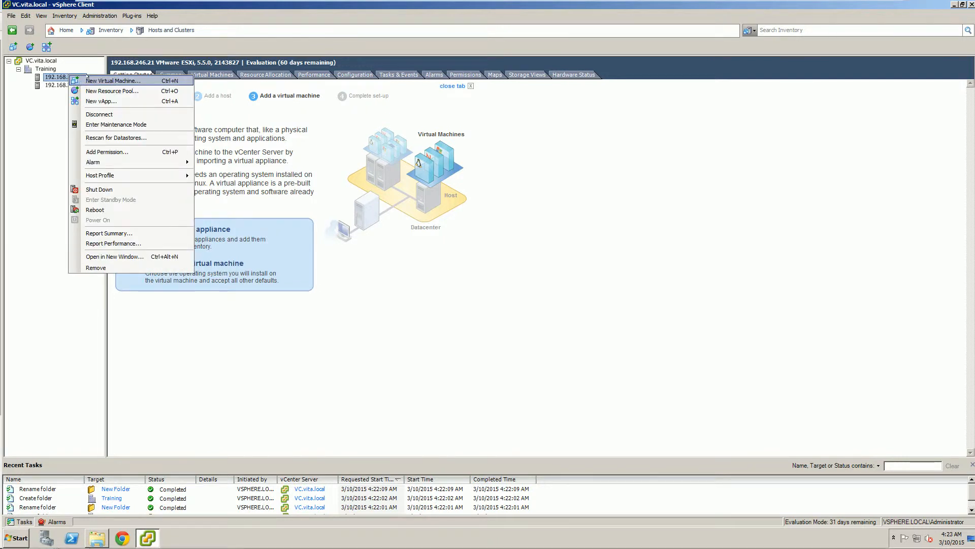
{"action": "left_click", "coordinate": [90, 80]}
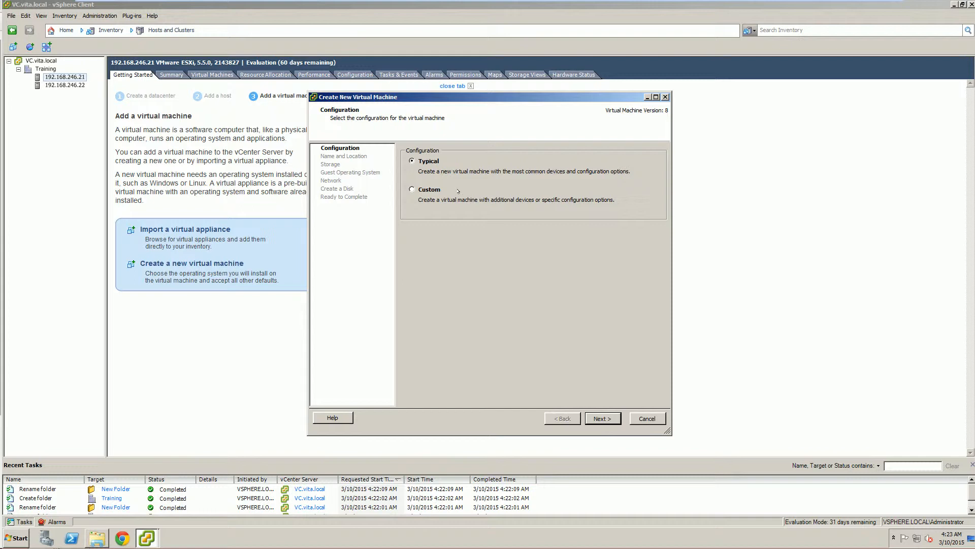
{"action": "left_click", "coordinate": [602, 415]}
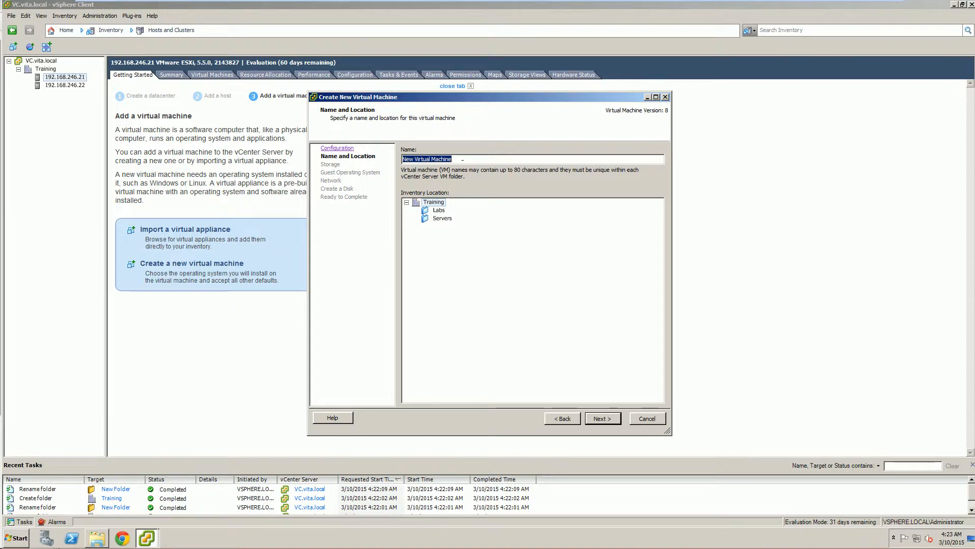
{"action": "type", "text": "e732c"}
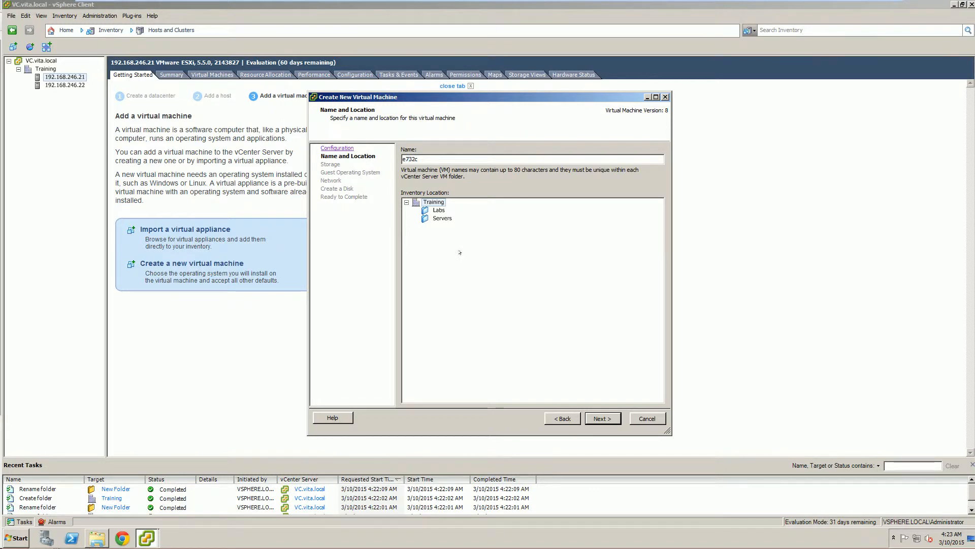
{"action": "left_click", "coordinate": [438, 209]}
{"action": "left_click", "coordinate": [599, 418]}
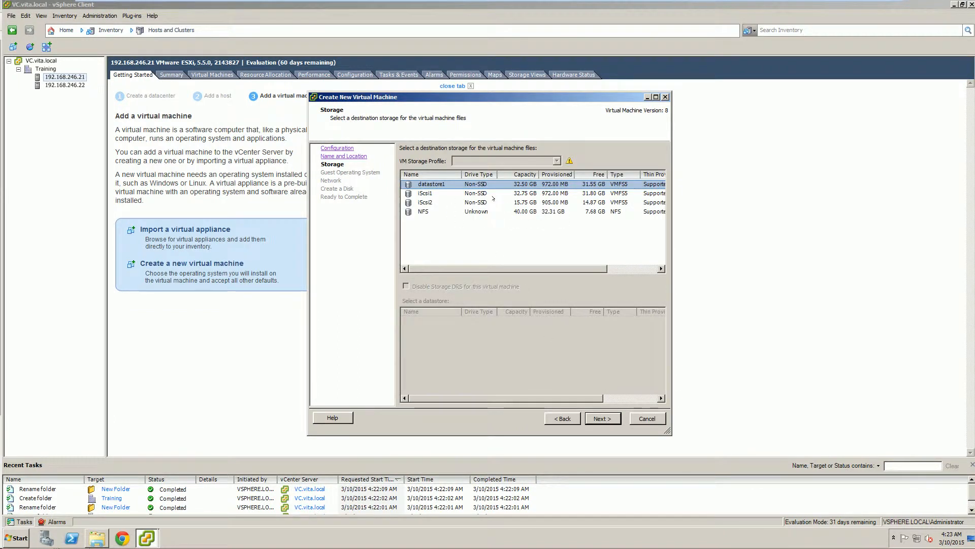
Store the virtual machine on the iScsi1 datastore and set its guest operating system to Microsoft Windows 7 (32-bit)
{"action": "left_click", "coordinate": [452, 193]}
{"action": "left_click", "coordinate": [602, 418]}
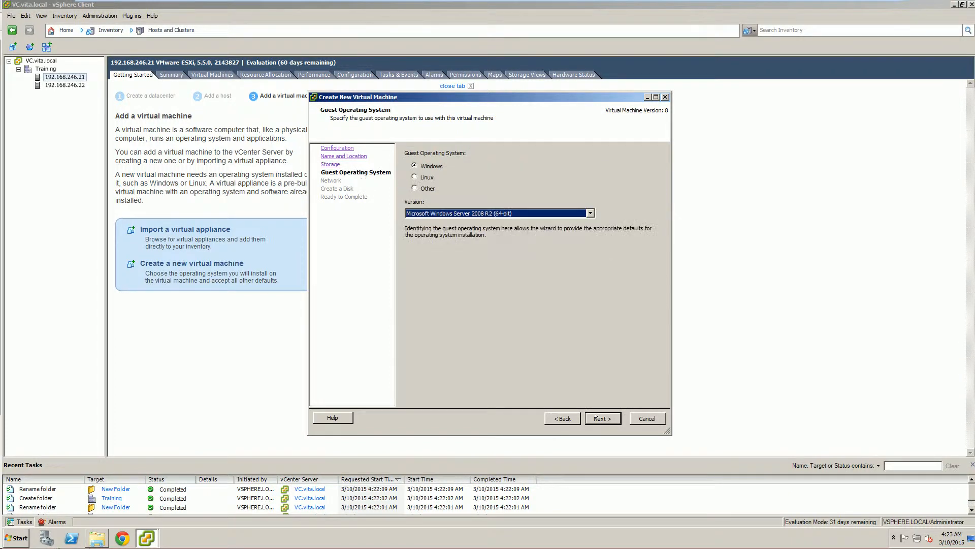
{"action": "left_click", "coordinate": [457, 214]}
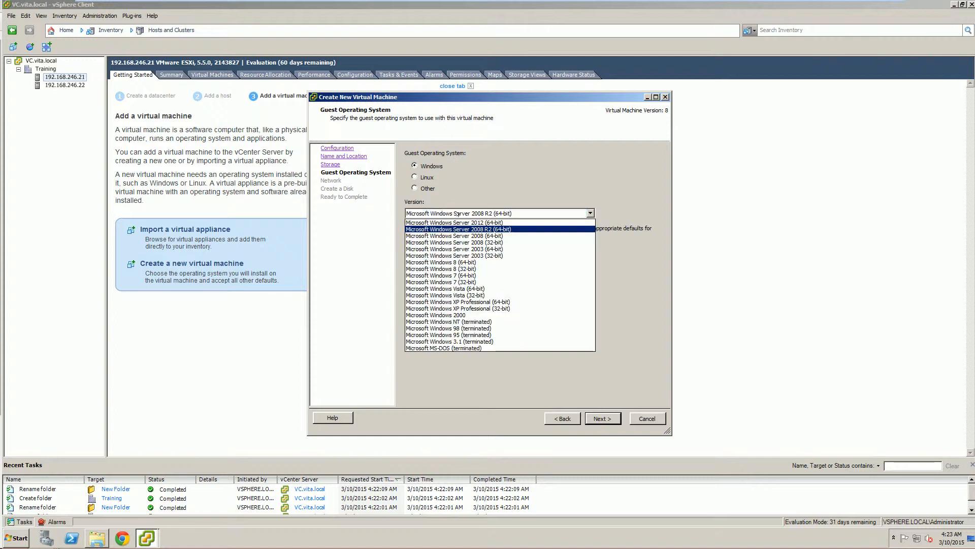
{"action": "left_click", "coordinate": [467, 281]}
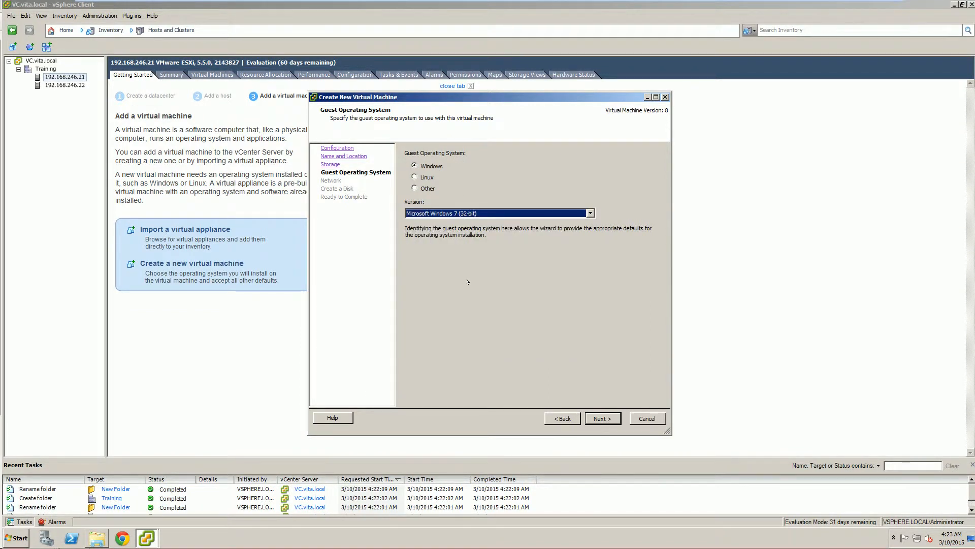
{"action": "left_click", "coordinate": [602, 418]}
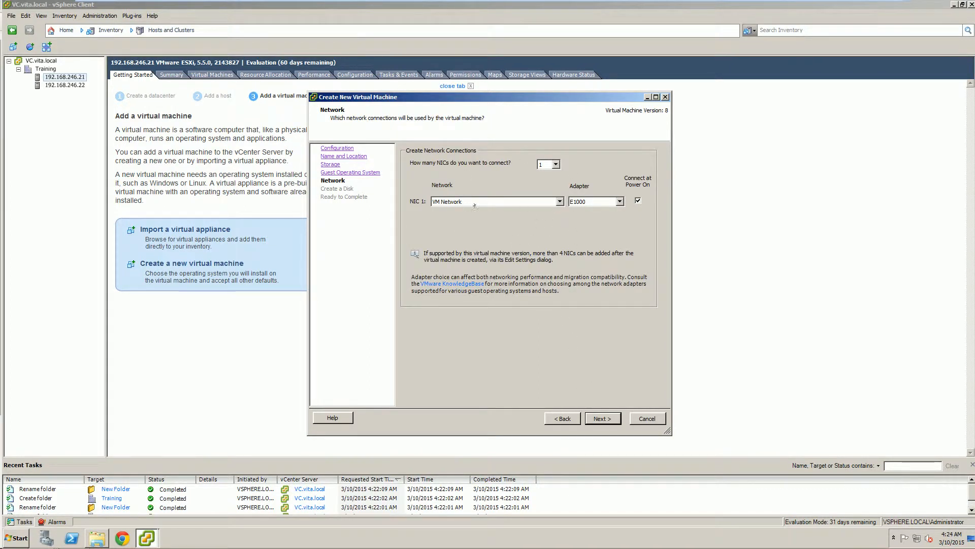
Accept the default VM Network connection and give the virtual machine a 16 GB thin-provisioned disk
{"action": "left_click", "coordinate": [603, 419]}
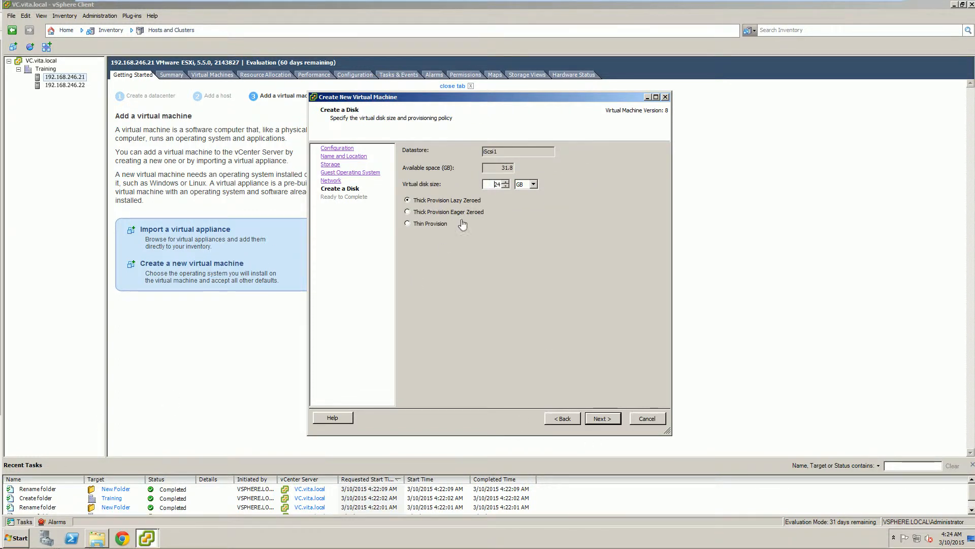
{"action": "double_click", "coordinate": [495, 183]}
{"action": "type", "text": "16"}
{"action": "left_click", "coordinate": [602, 418]}
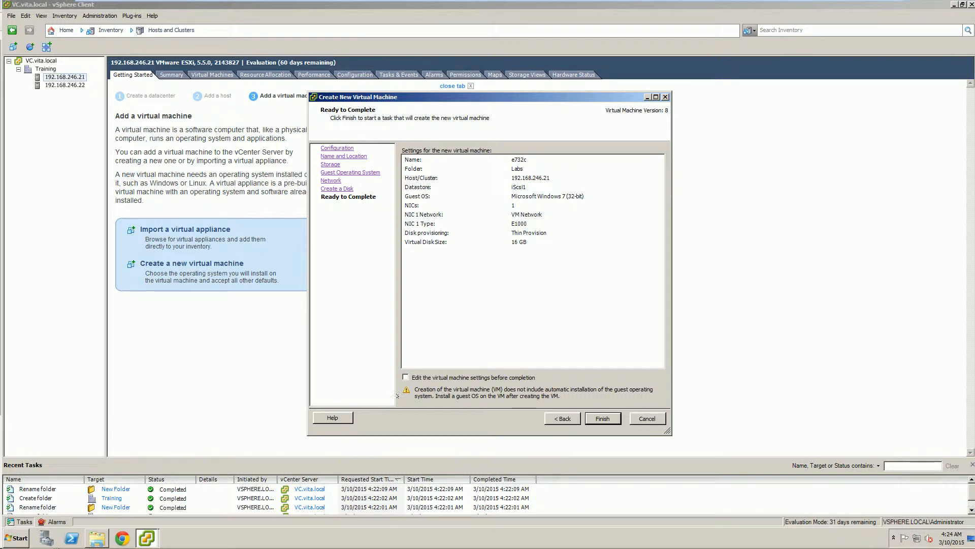
Choose to edit the settings before completion and attach the Windows 7 Enterprise ISO from the NFS datastore's ISOs folder to the CD/DVD drive
{"action": "left_click", "coordinate": [406, 377]}
{"action": "left_click", "coordinate": [603, 419]}
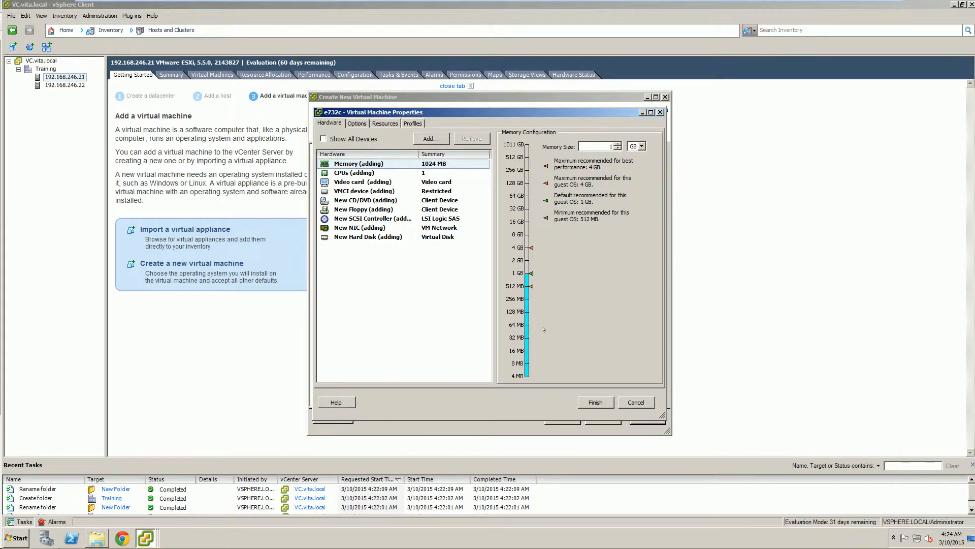
{"action": "left_click", "coordinate": [357, 200]}
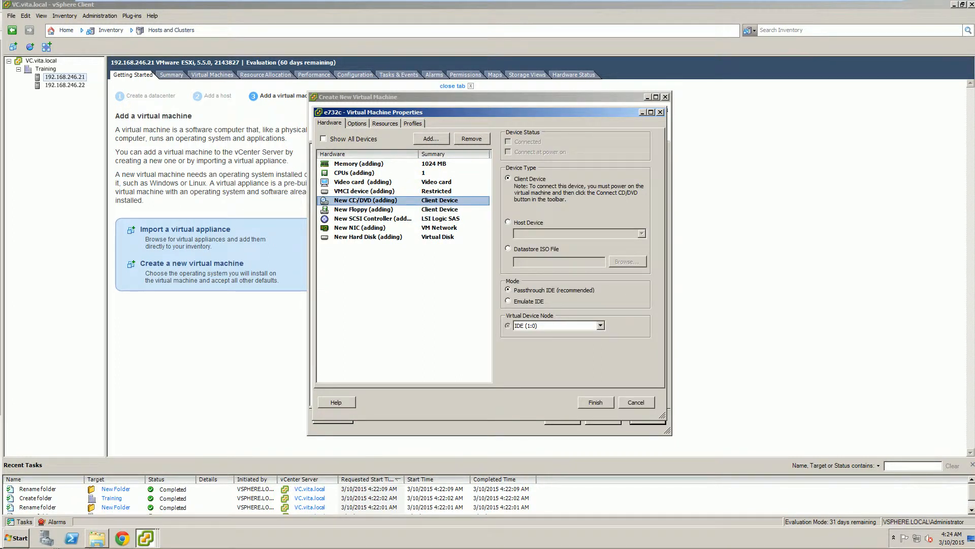
{"action": "left_click", "coordinate": [508, 248]}
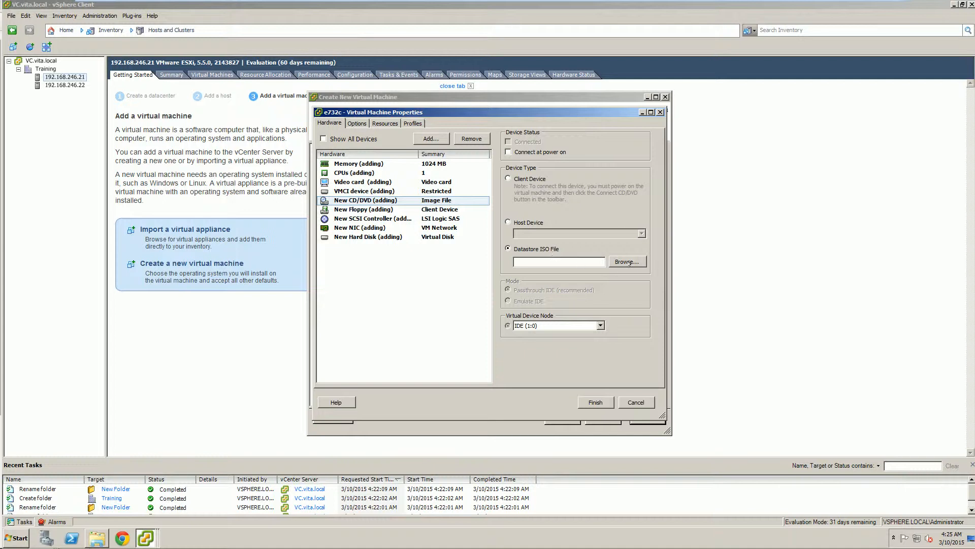
{"action": "left_click", "coordinate": [629, 262]}
{"action": "left_click", "coordinate": [611, 259]}
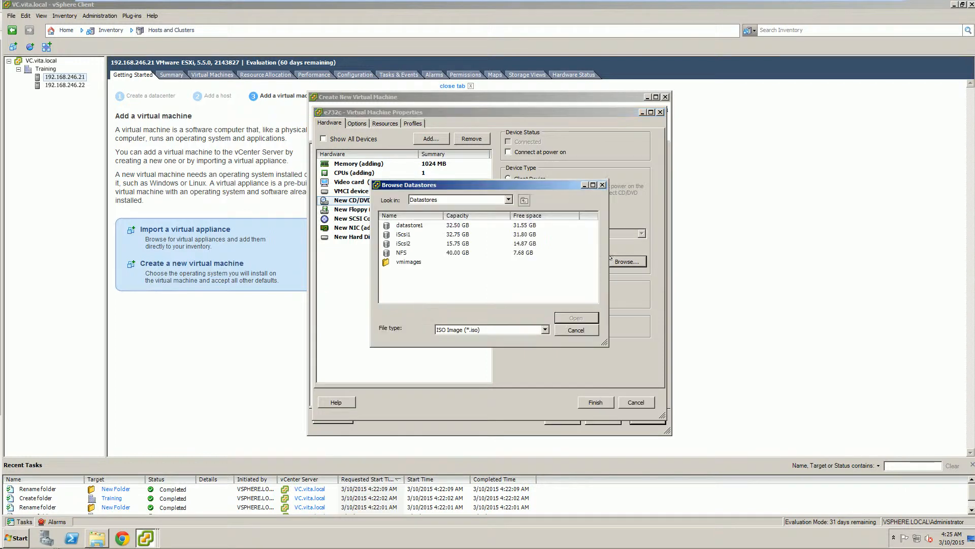
{"action": "double_click", "coordinate": [400, 252]}
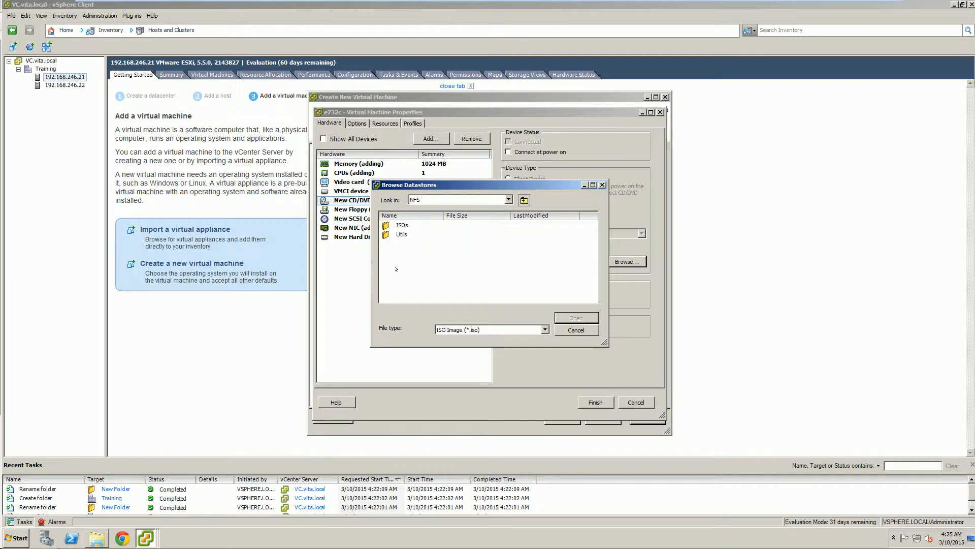
{"action": "double_click", "coordinate": [400, 226]}
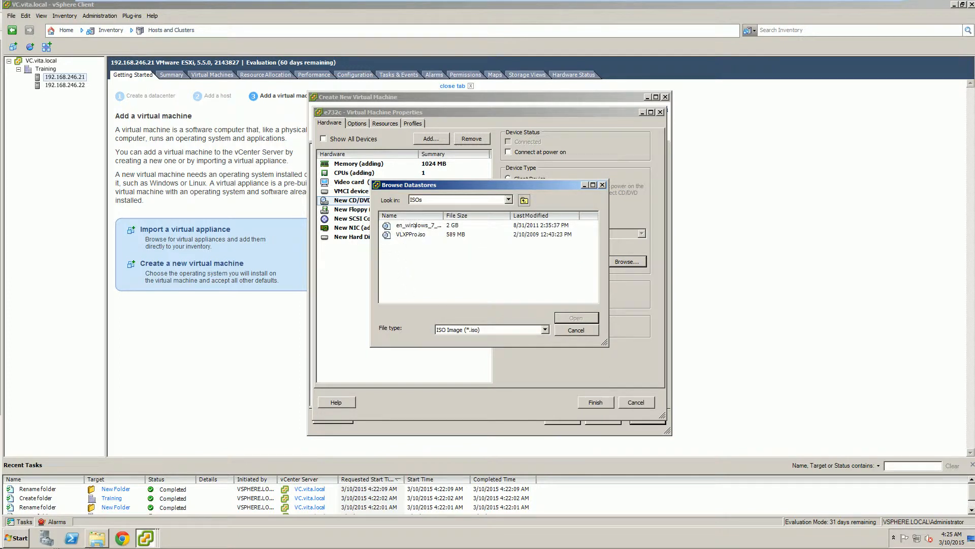
{"action": "left_click", "coordinate": [405, 226]}
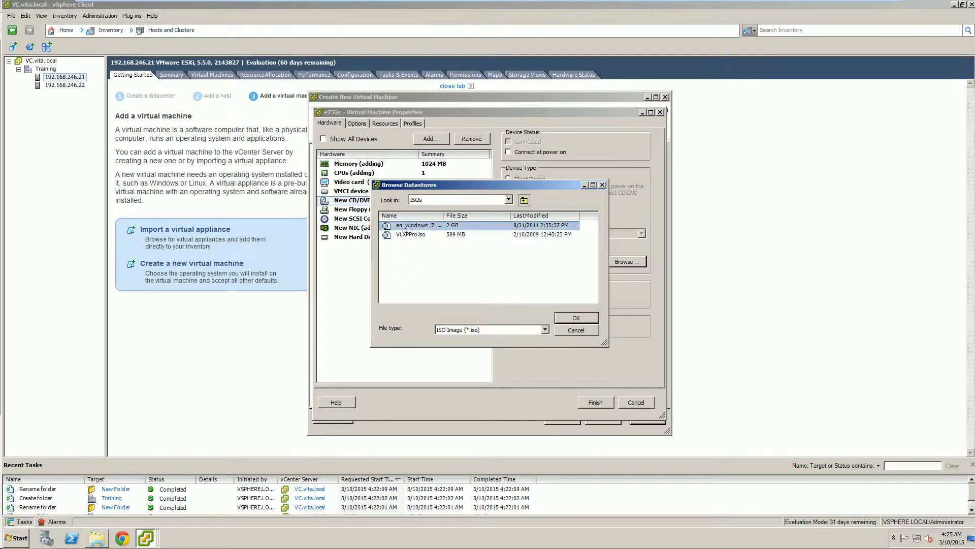
{"action": "left_click", "coordinate": [576, 317]}
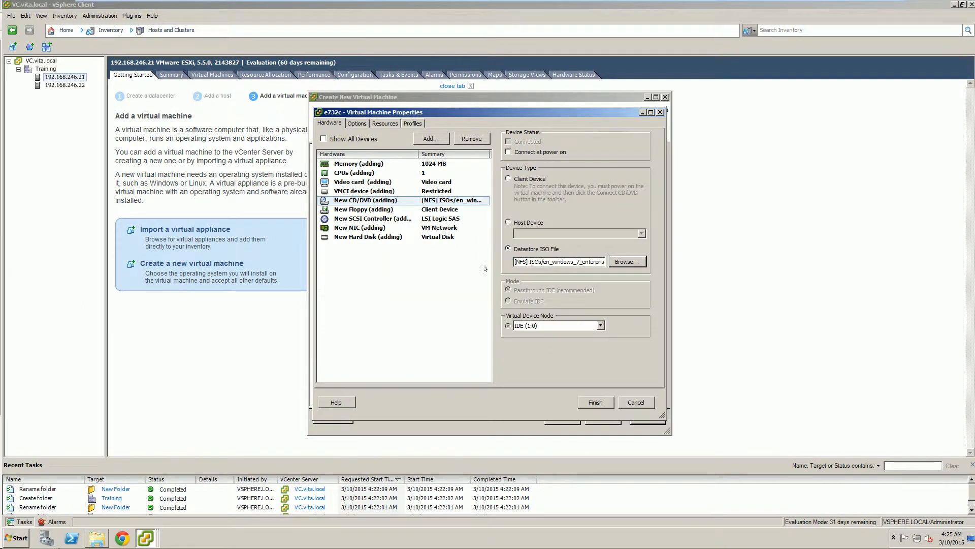
Set the CD/DVD drive to connect at power on and enable 3D support for the video card
{"action": "left_click", "coordinate": [507, 152]}
{"action": "left_click", "coordinate": [589, 403]}
{"action": "left_click", "coordinate": [371, 182]}
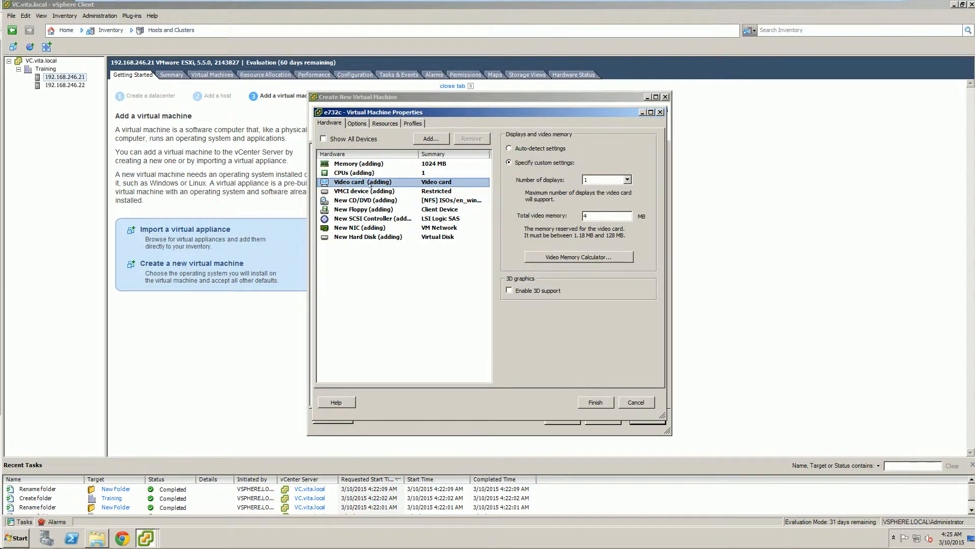
{"action": "left_click", "coordinate": [510, 291]}
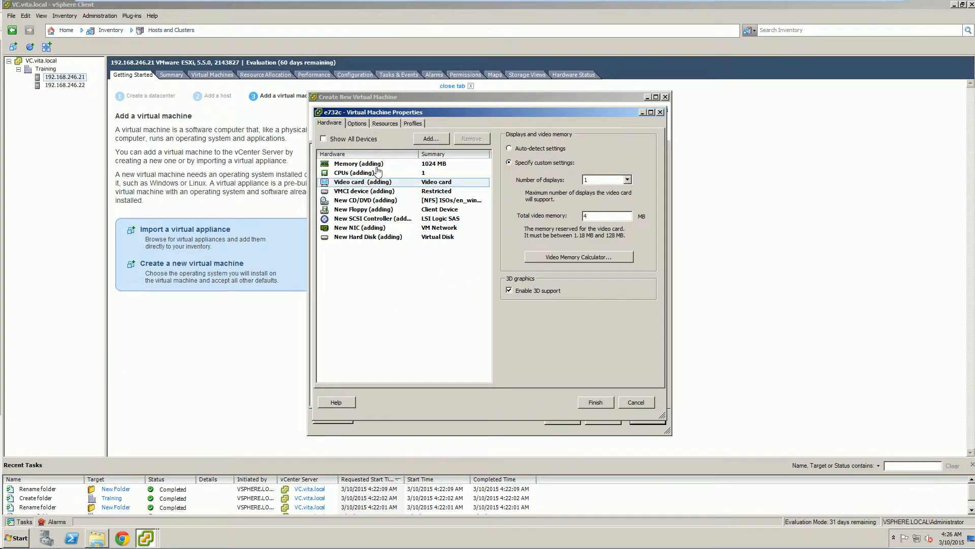
Remove the floppy drive from the hardware list and finish creating the virtual machine
{"action": "left_click", "coordinate": [370, 208]}
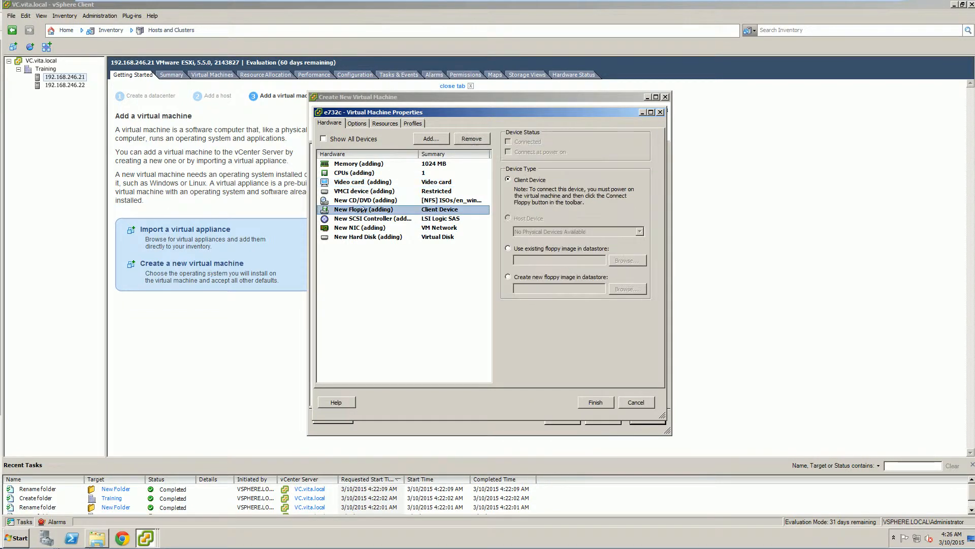
{"action": "left_click", "coordinate": [477, 139]}
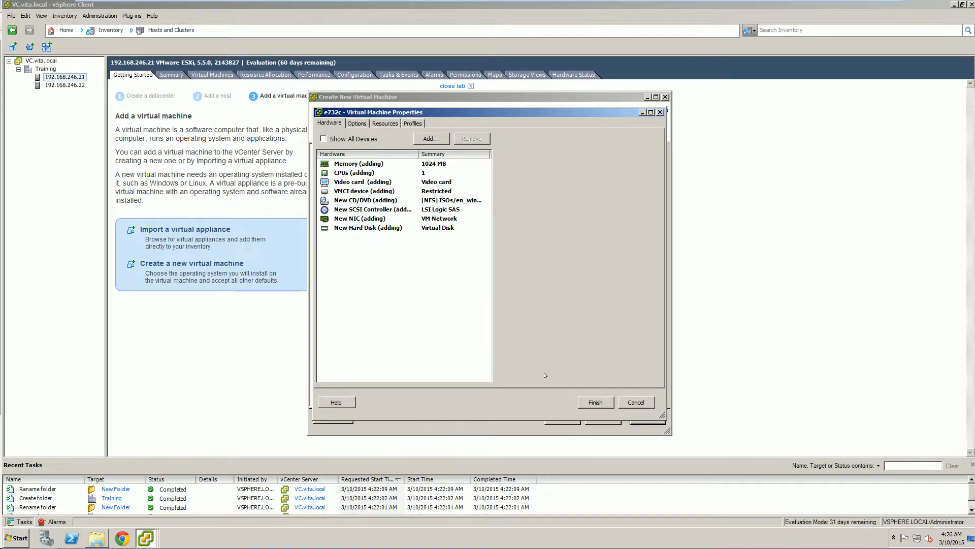
{"action": "left_click", "coordinate": [589, 402]}
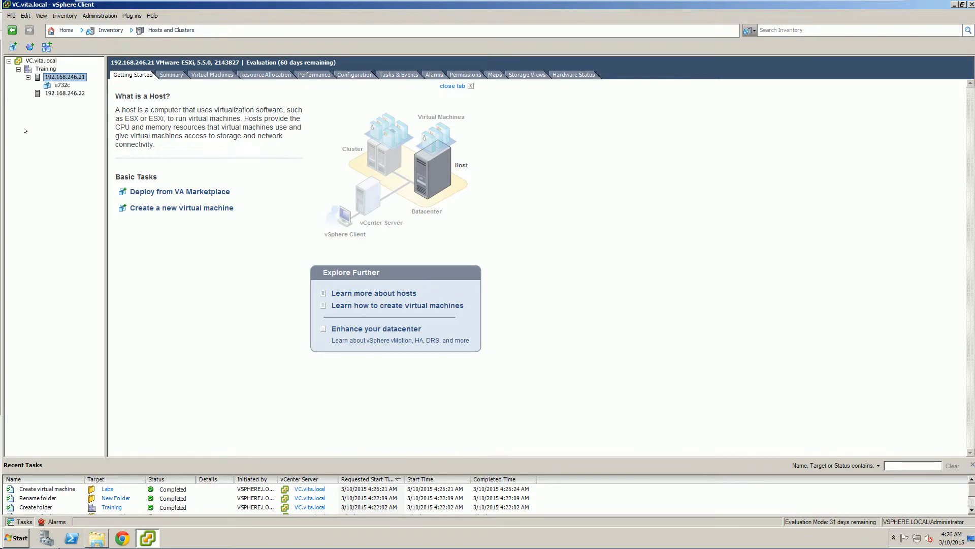
Open the console of e732c and power on the virtual machine
{"action": "left_click", "coordinate": [61, 86]}
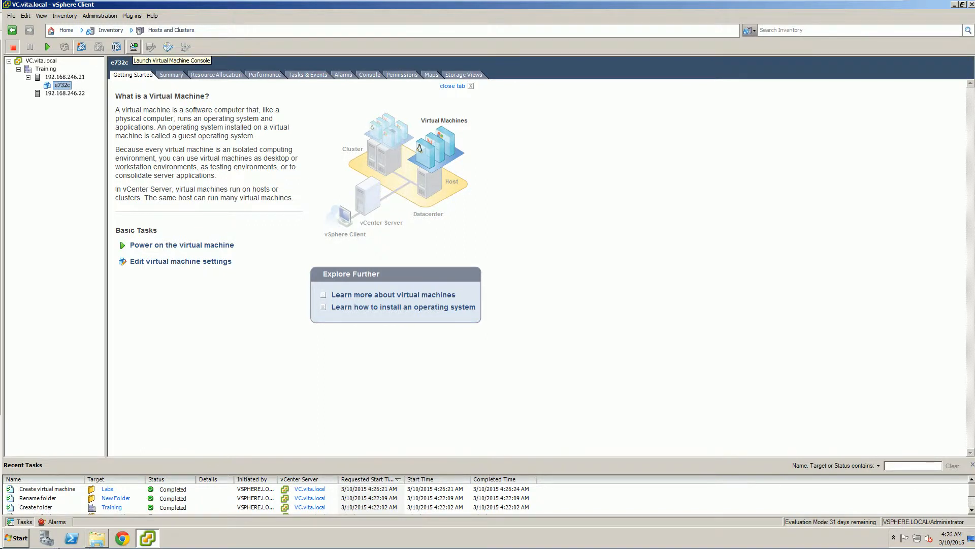
{"action": "left_click", "coordinate": [133, 47]}
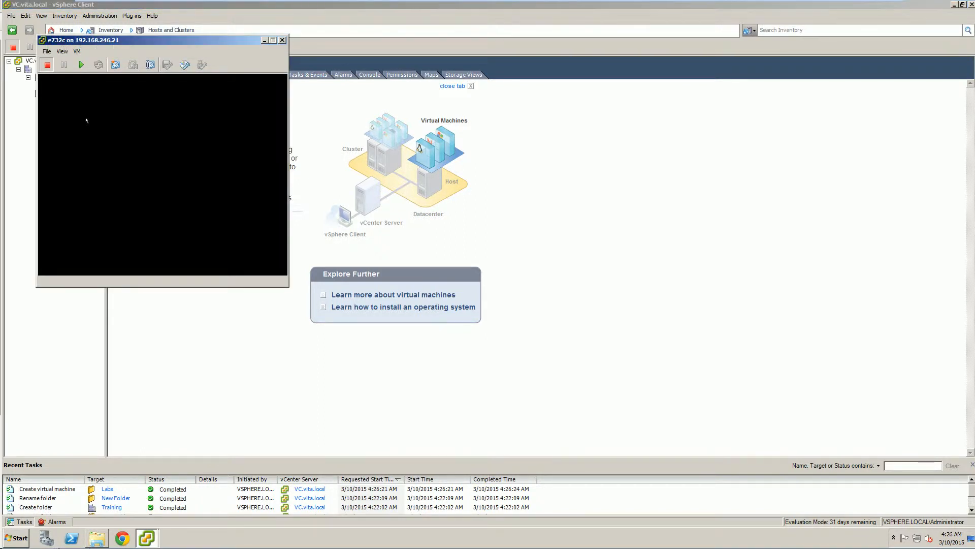
{"action": "left_click", "coordinate": [82, 64]}
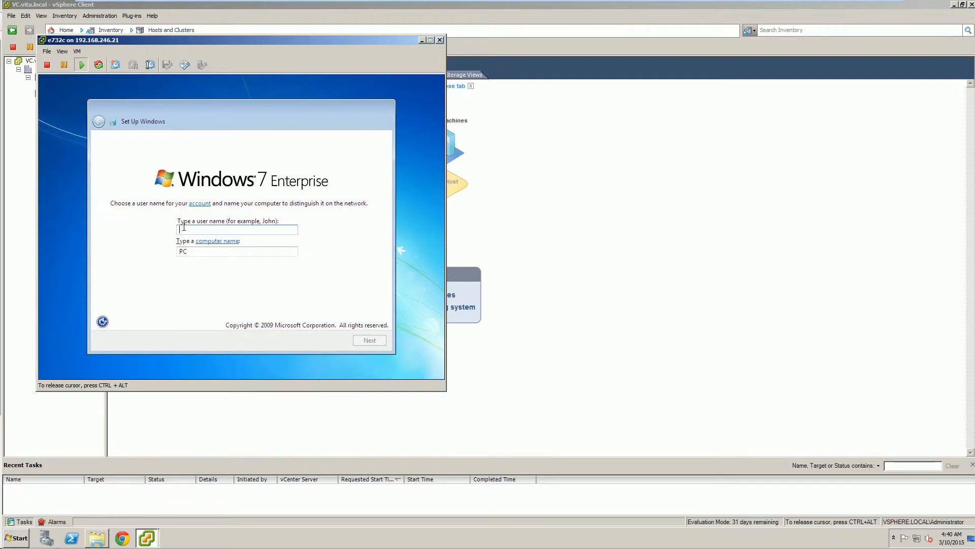
In Windows Setup, enter Student as the user name, accept computer name Student-PC, and leave the account without a password
{"action": "type", "text": "Student"}
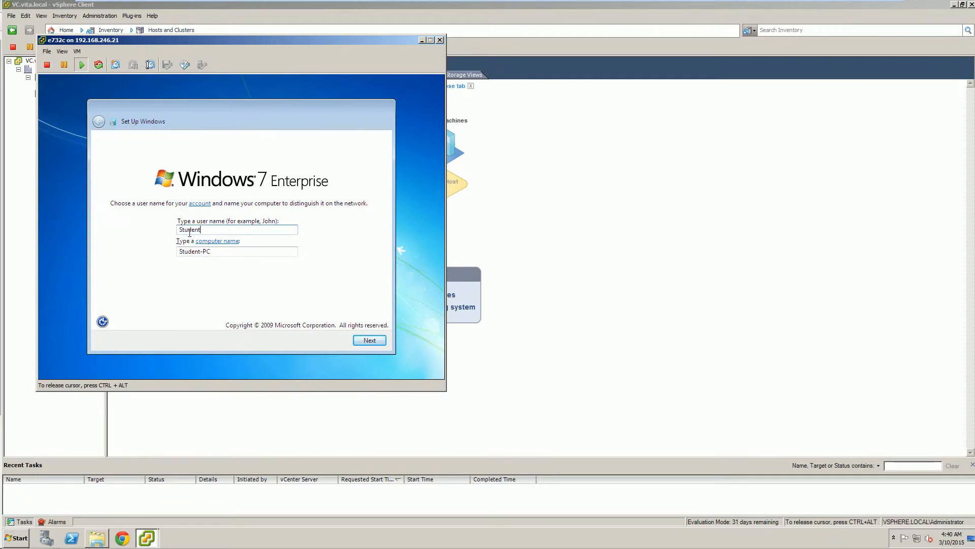
{"action": "left_click", "coordinate": [371, 340]}
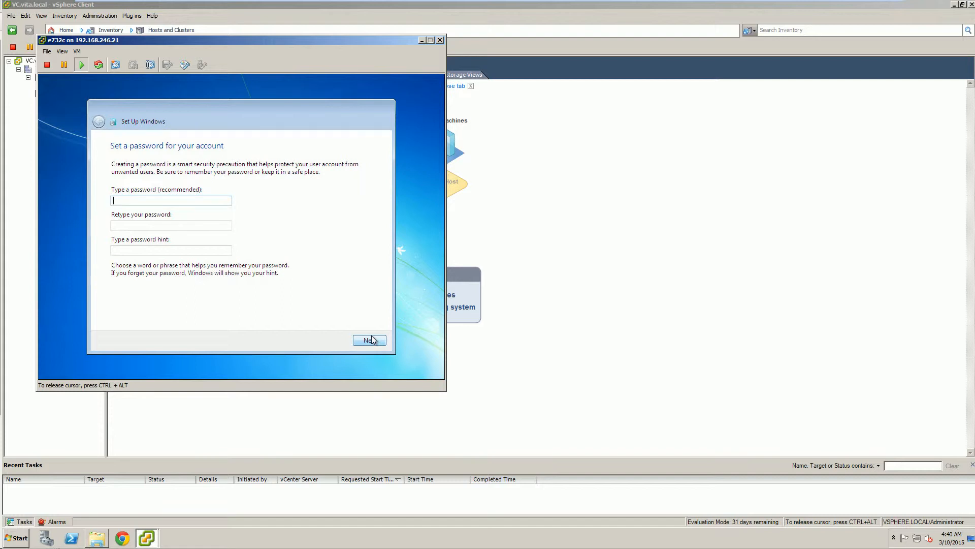
{"action": "left_click", "coordinate": [371, 339]}
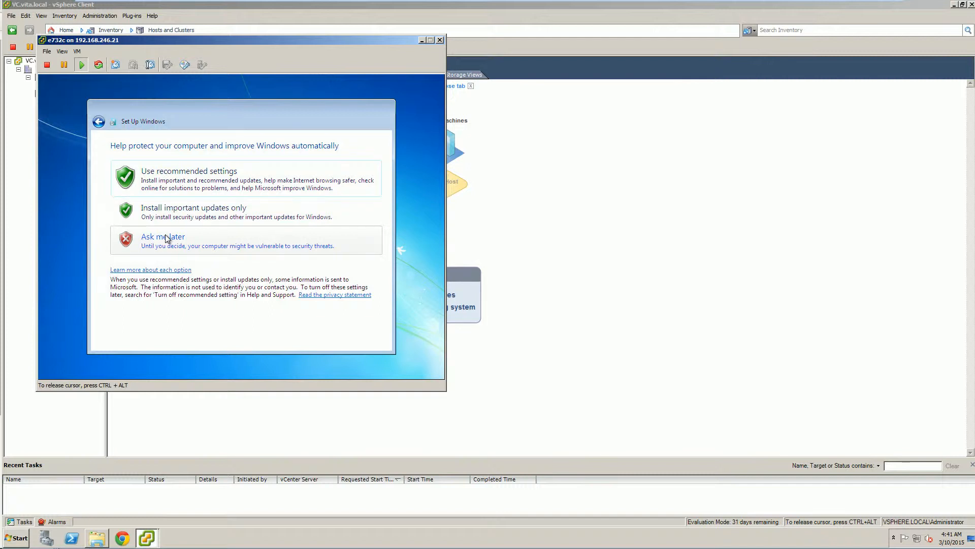
Postpone the update choice with Ask me later, accept the default time settings, and choose Work network as the location
{"action": "left_click", "coordinate": [173, 241]}
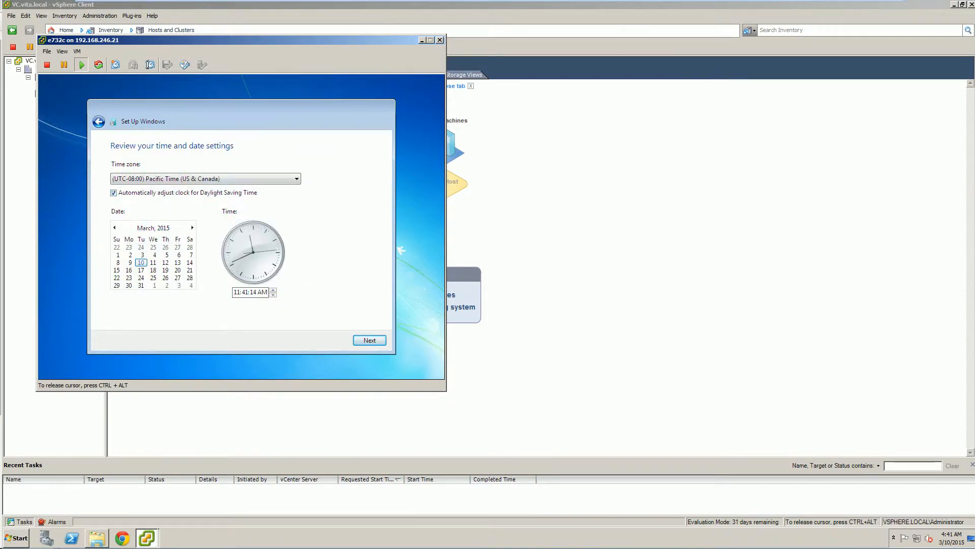
{"action": "left_click", "coordinate": [366, 345]}
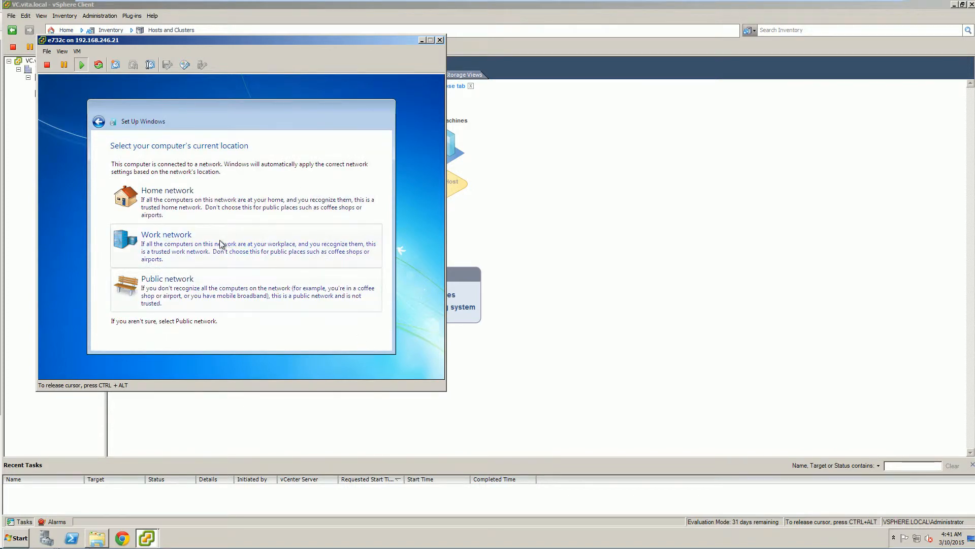
{"action": "left_click", "coordinate": [180, 237]}
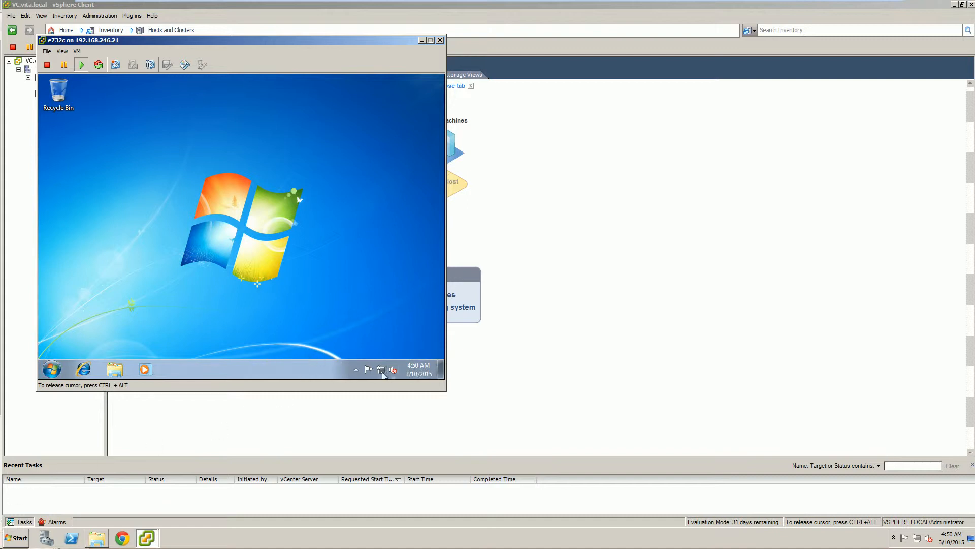
Check the hidden notification icons on the guest's taskbar
{"action": "left_click", "coordinate": [358, 369]}
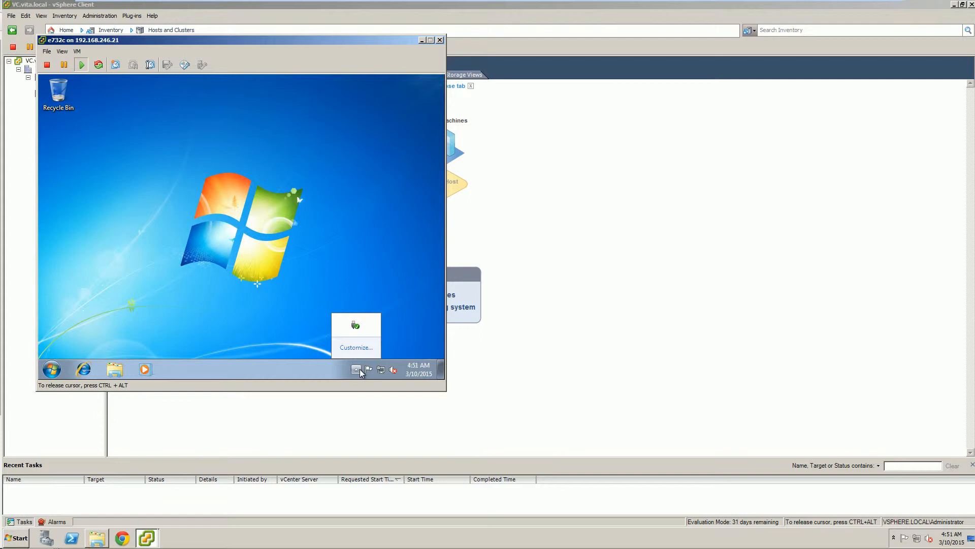
{"action": "left_click", "coordinate": [149, 96]}
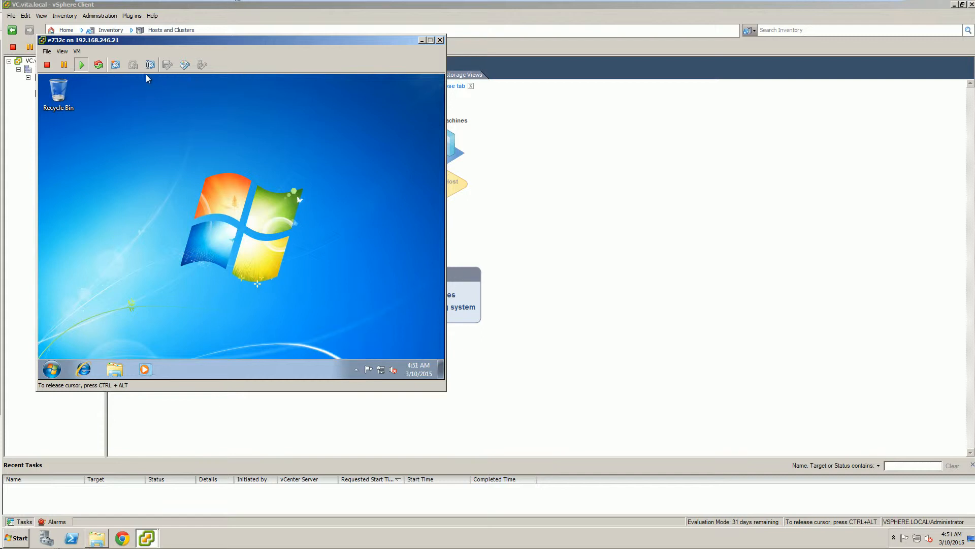
Release the cursor from the console and start Install/Upgrade VMware Tools for the guest, accepting the confirmation
{"action": "mouse_move", "coordinate": [248, 2]}
{"action": "mouse_move", "coordinate": [218, 5]}
{"action": "key", "text": "ctrl+alt"}
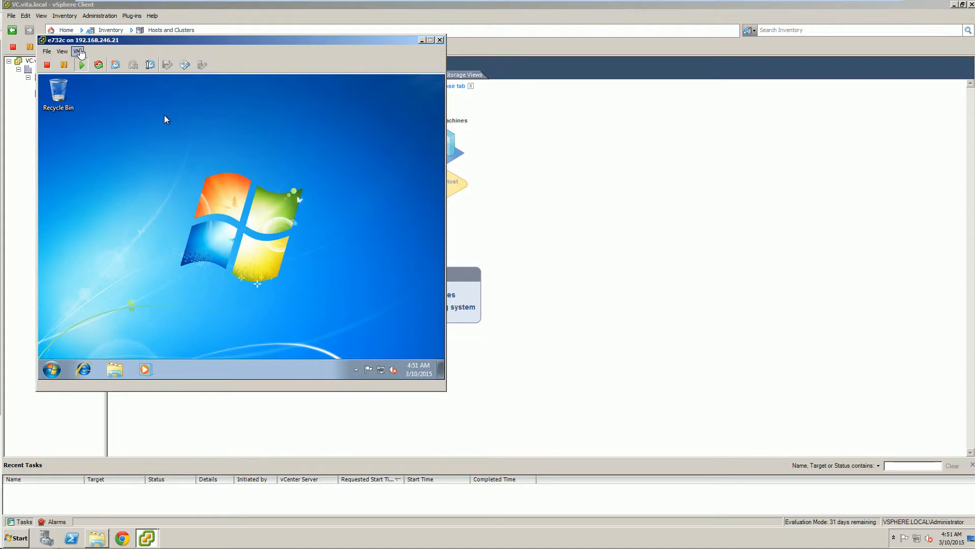
{"action": "left_click", "coordinate": [78, 51]}
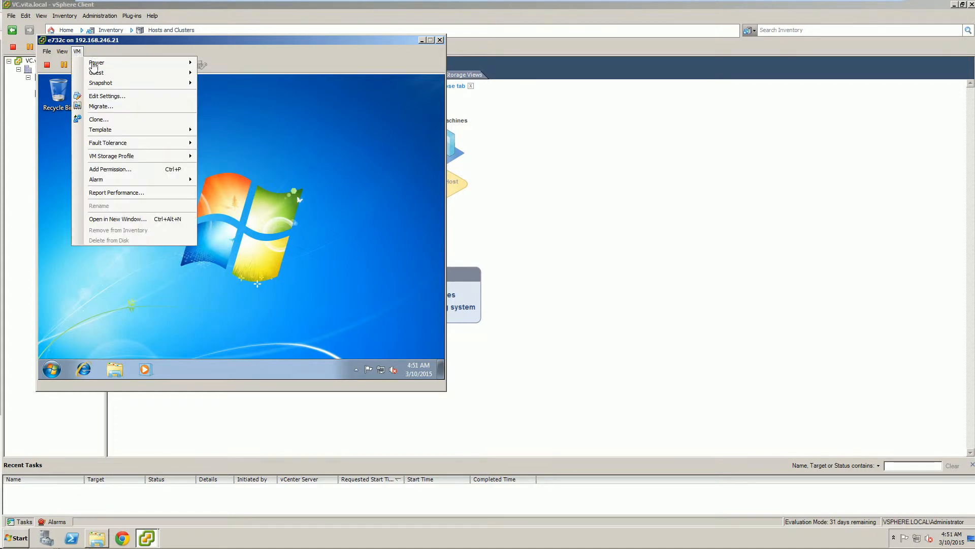
{"action": "mouse_move", "coordinate": [99, 75]}
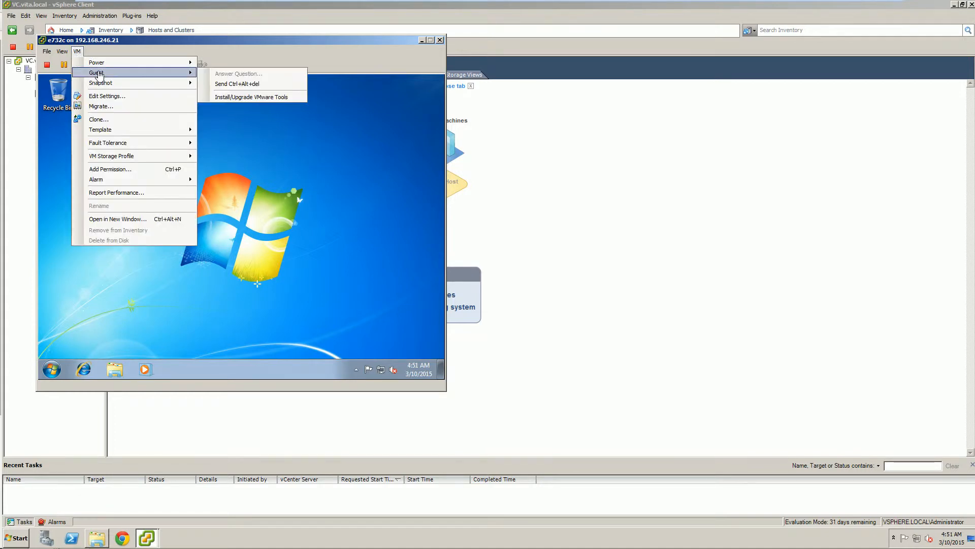
{"action": "left_click", "coordinate": [236, 97]}
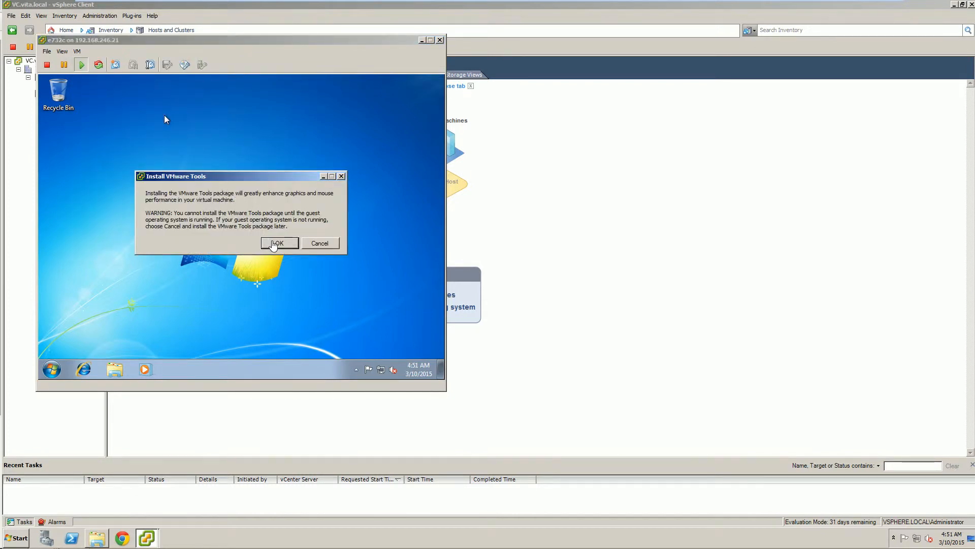
{"action": "left_click", "coordinate": [273, 242]}
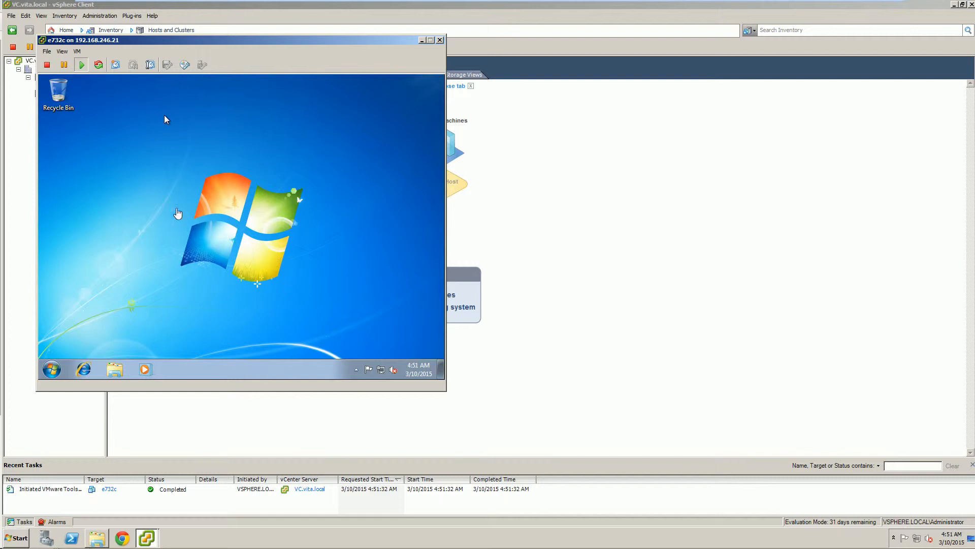
Launch the VMware Tools installer from the guest's DVD Drive (D:) and allow it to make changes
{"action": "left_click", "coordinate": [165, 116]}
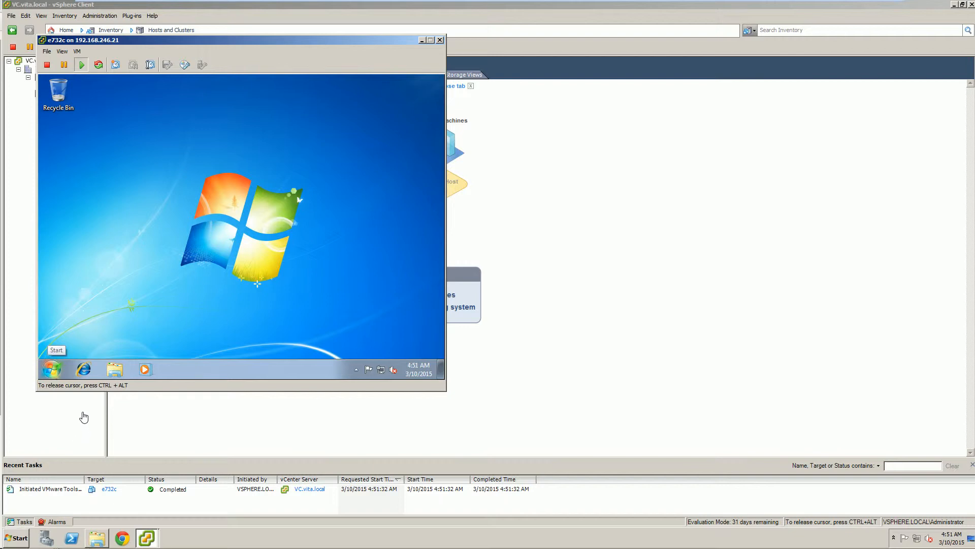
{"action": "left_click", "coordinate": [51, 369]}
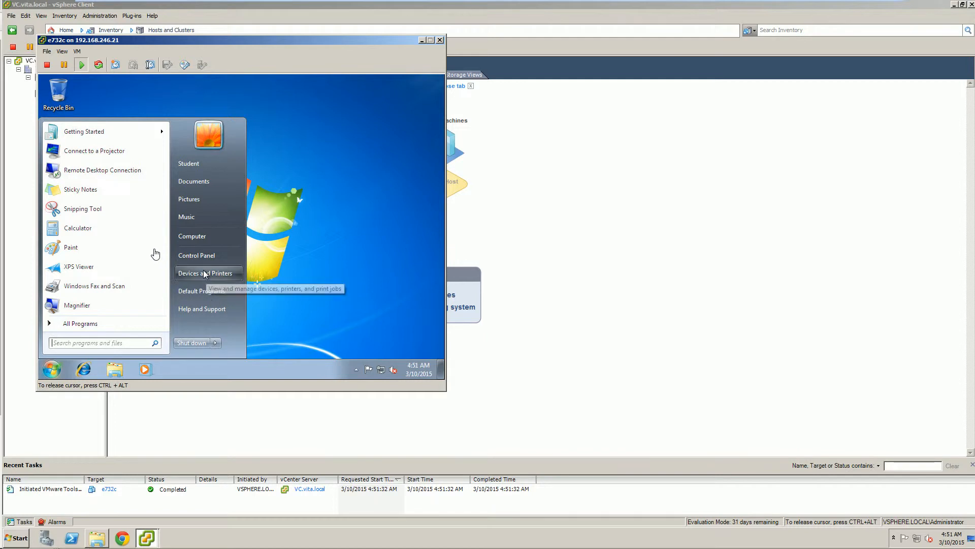
{"action": "left_click", "coordinate": [194, 240]}
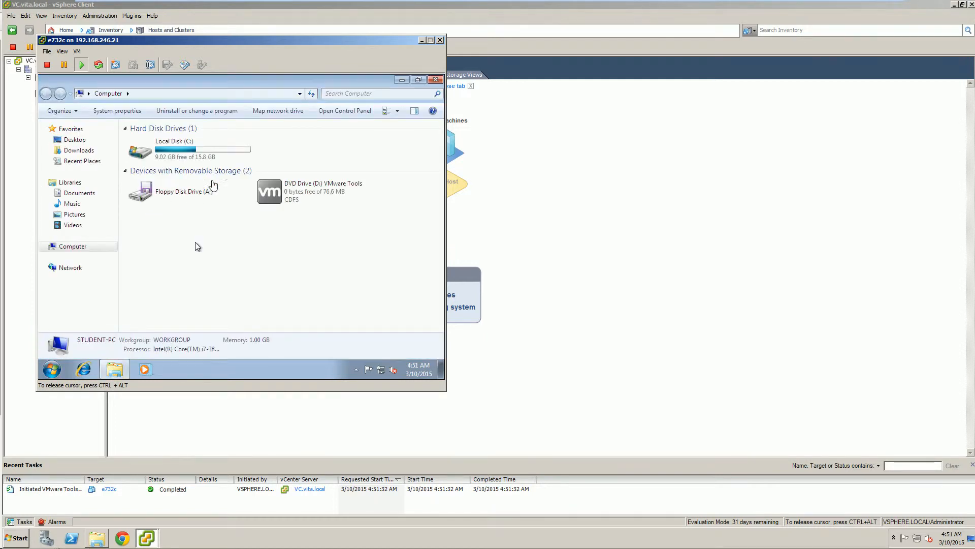
{"action": "left_click", "coordinate": [287, 197]}
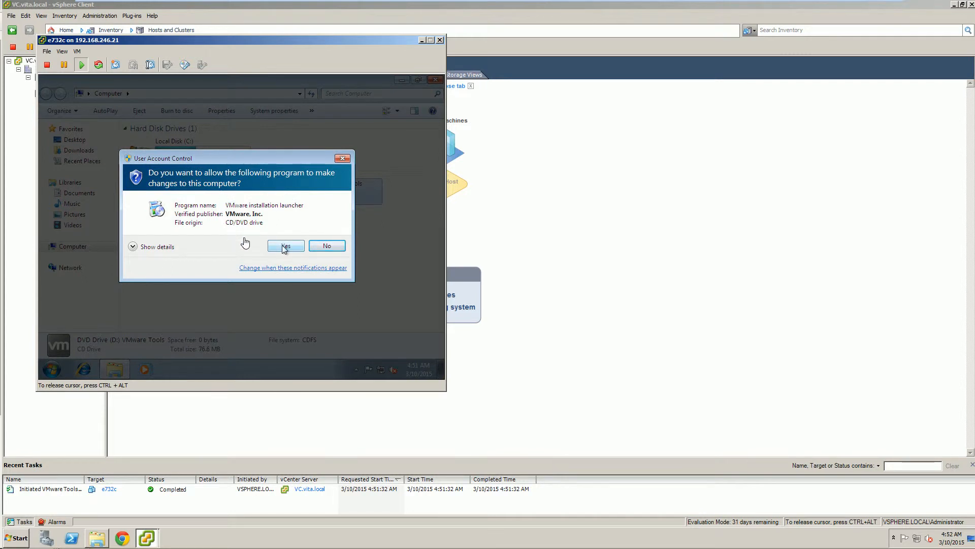
{"action": "left_click", "coordinate": [285, 247]}
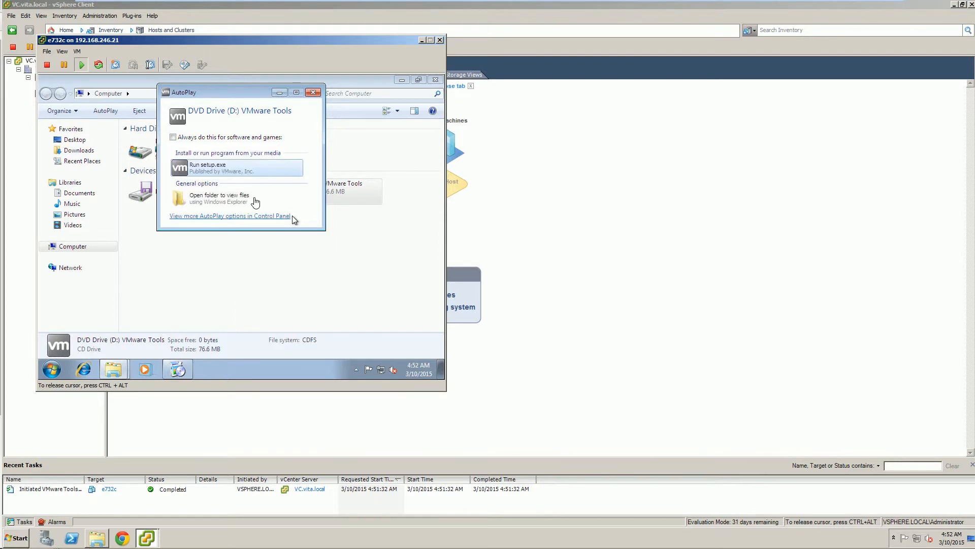
Close the AutoPlay window and the Computer window in the guest while leaving the installer running
{"action": "left_click", "coordinate": [193, 165]}
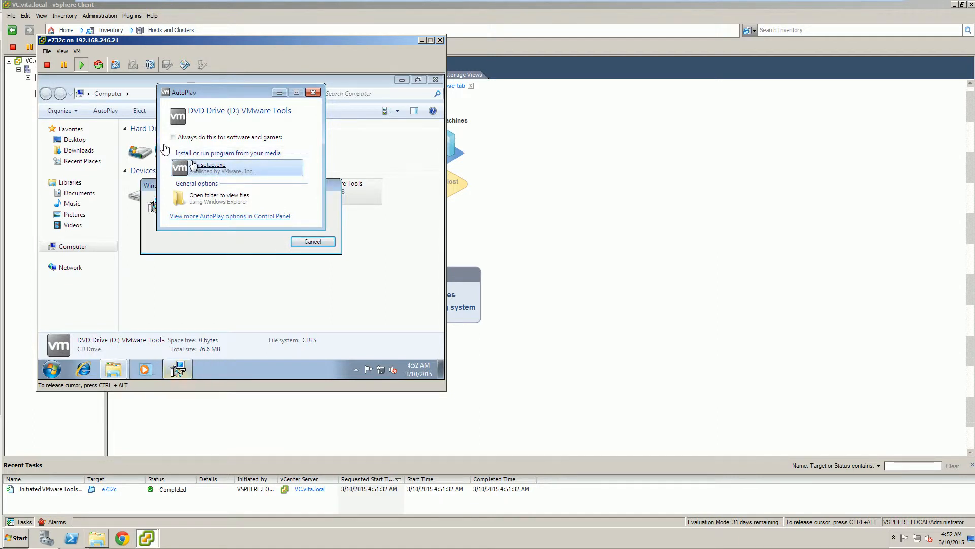
{"action": "left_click", "coordinate": [313, 89]}
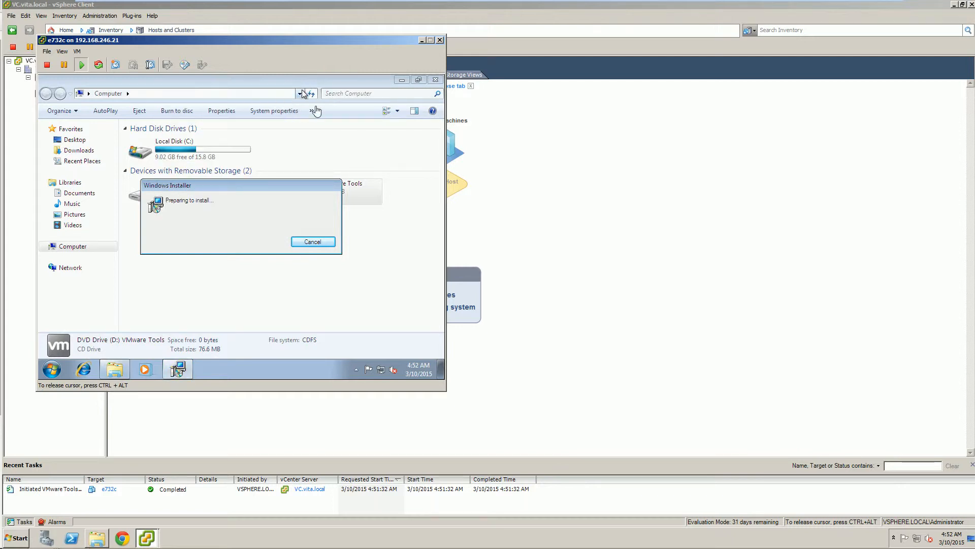
{"action": "left_click", "coordinate": [436, 80]}
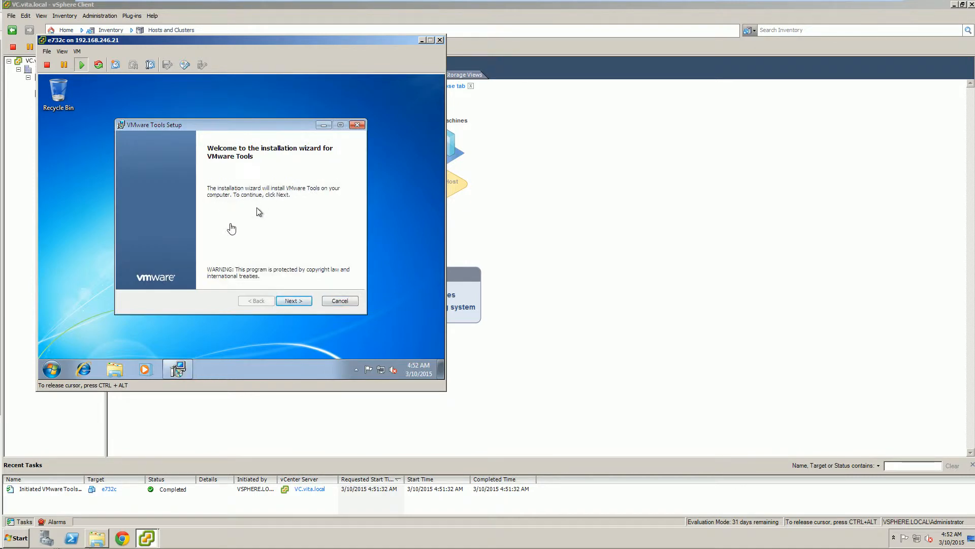
Install VMware Tools with the Complete setup type, finish the wizard, and decline the immediate restart
{"action": "left_click", "coordinate": [280, 300]}
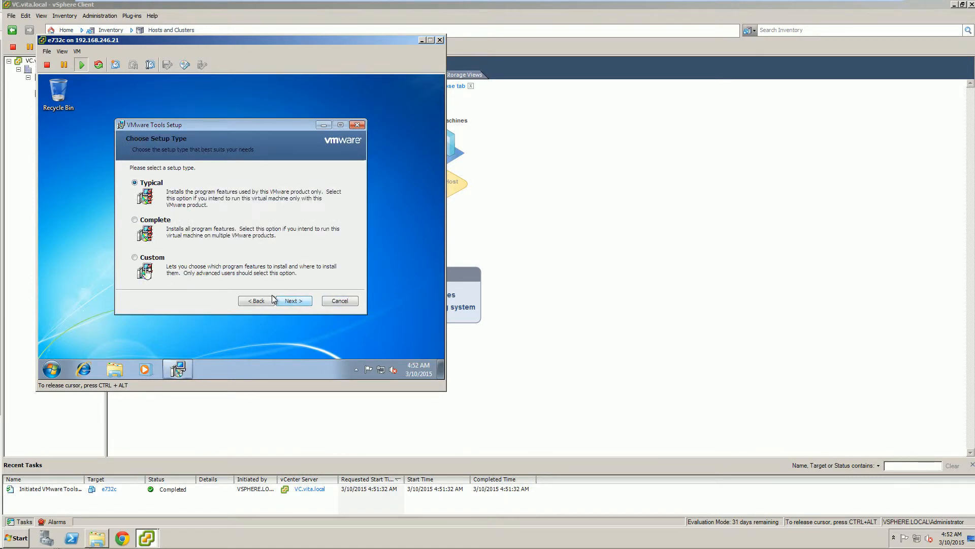
{"action": "left_click", "coordinate": [148, 220]}
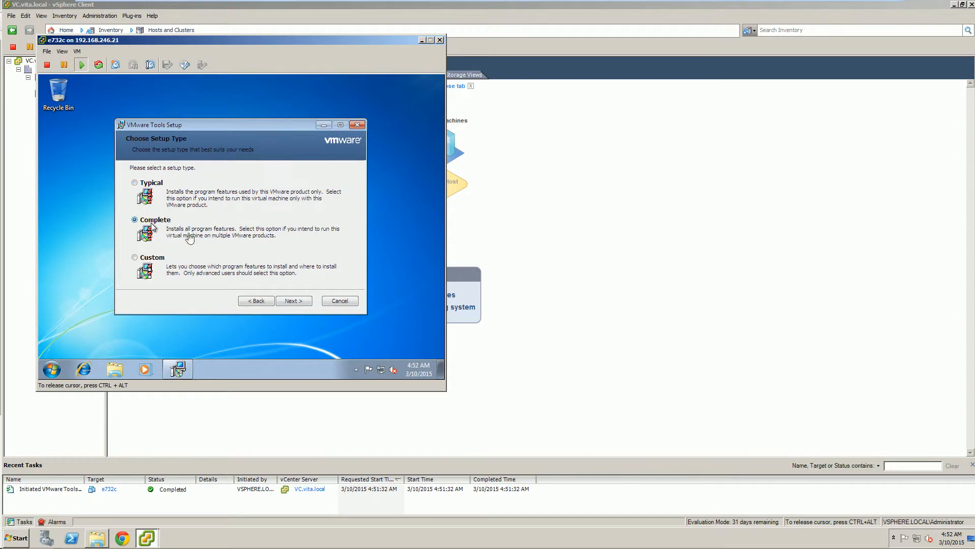
{"action": "left_click", "coordinate": [308, 301]}
{"action": "left_click", "coordinate": [308, 301]}
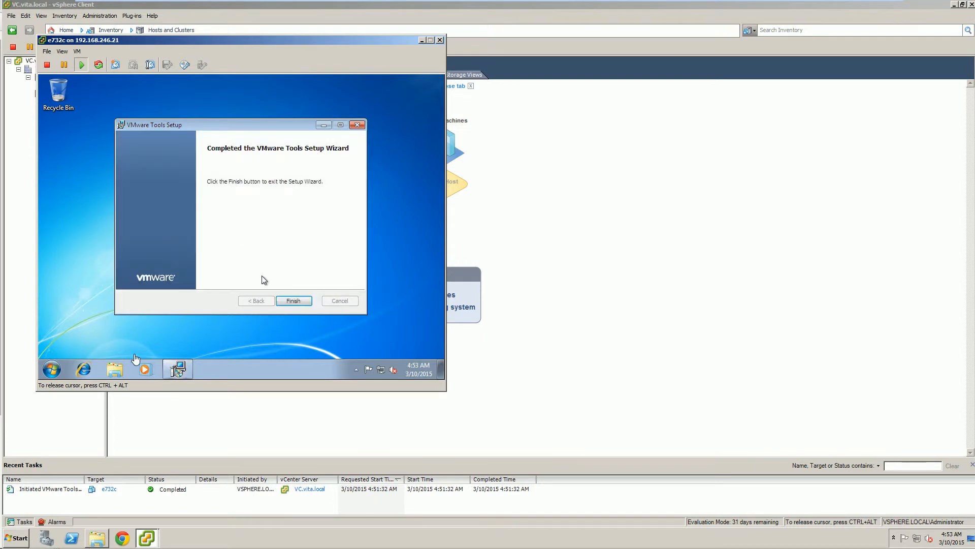
{"action": "left_click", "coordinate": [292, 299]}
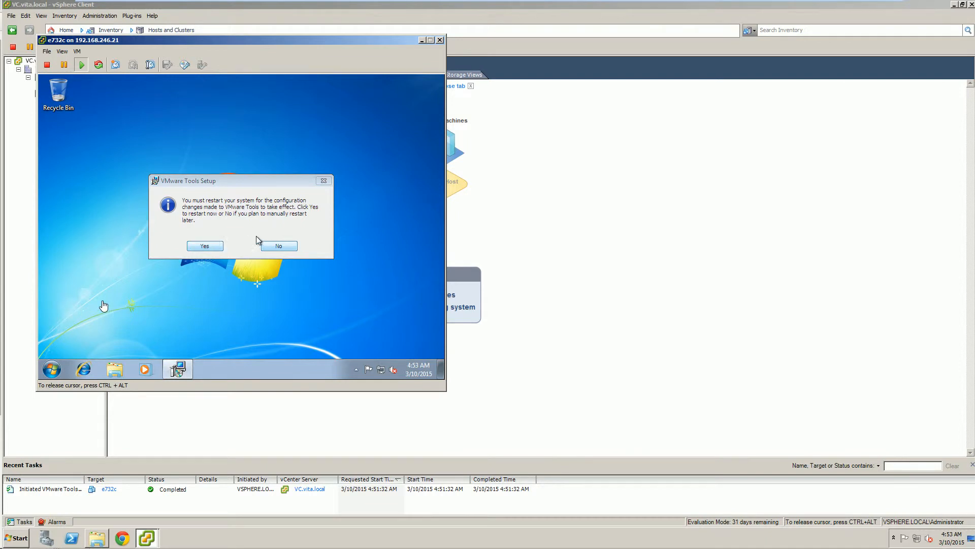
{"action": "left_click", "coordinate": [272, 245]}
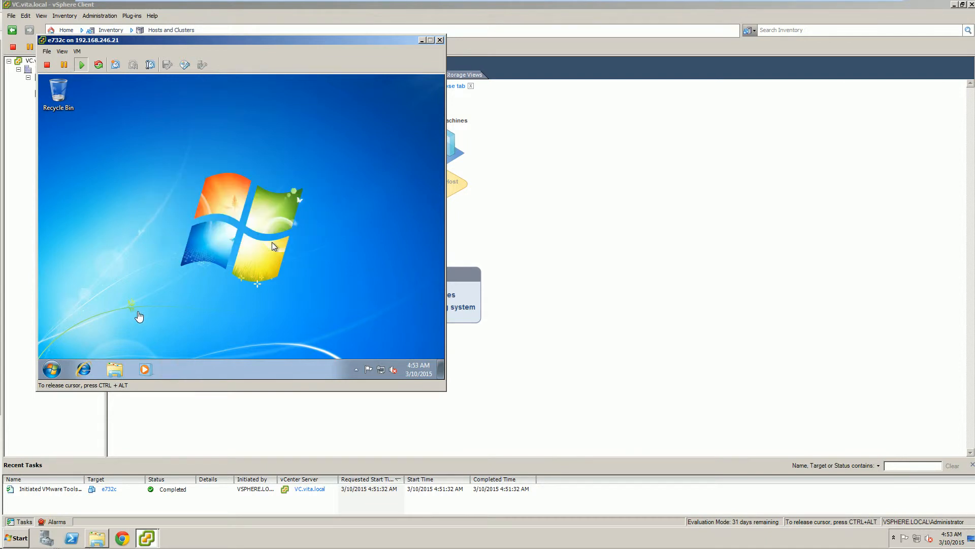
Shut down the Windows guest in e732c and close its console window
{"action": "left_click", "coordinate": [51, 369]}
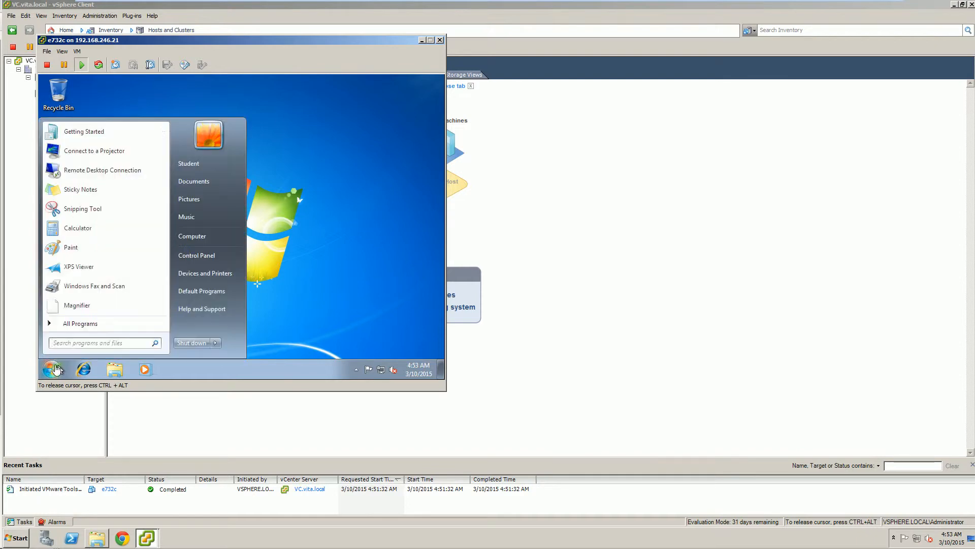
{"action": "left_click", "coordinate": [197, 343]}
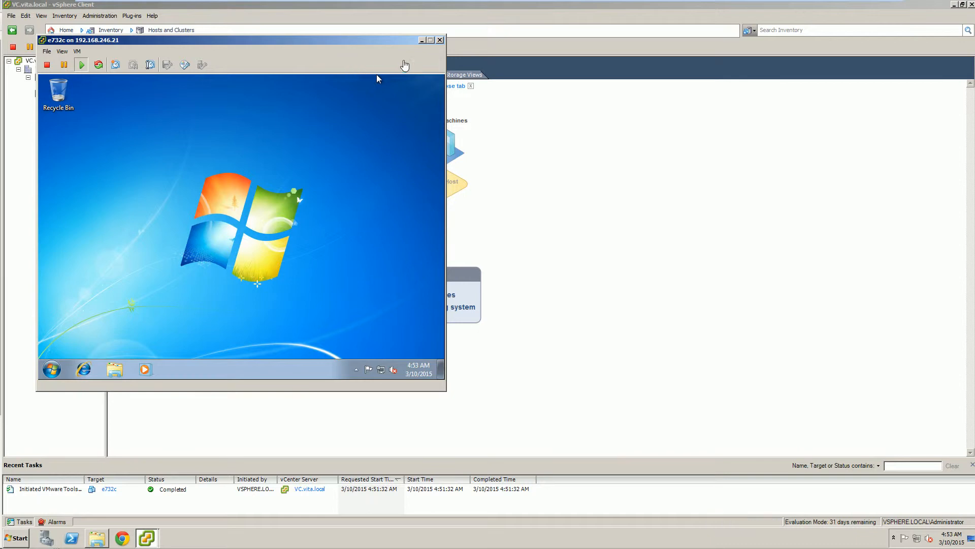
{"action": "left_click", "coordinate": [440, 40]}
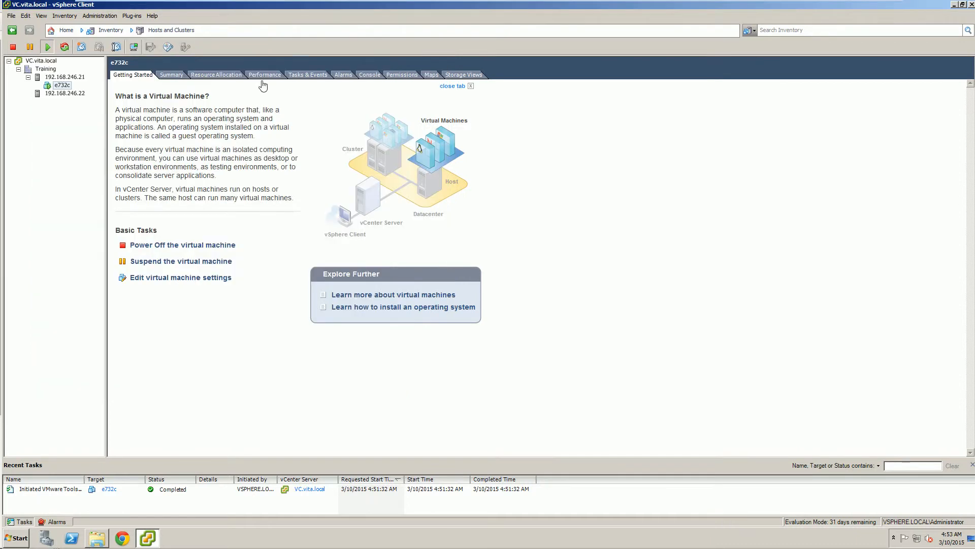
Start a Typical new virtual machine on host 192.168.246.21, keeping the default name, in the Labs folder on the iScsi1 datastore
{"action": "right_click", "coordinate": [76, 81]}
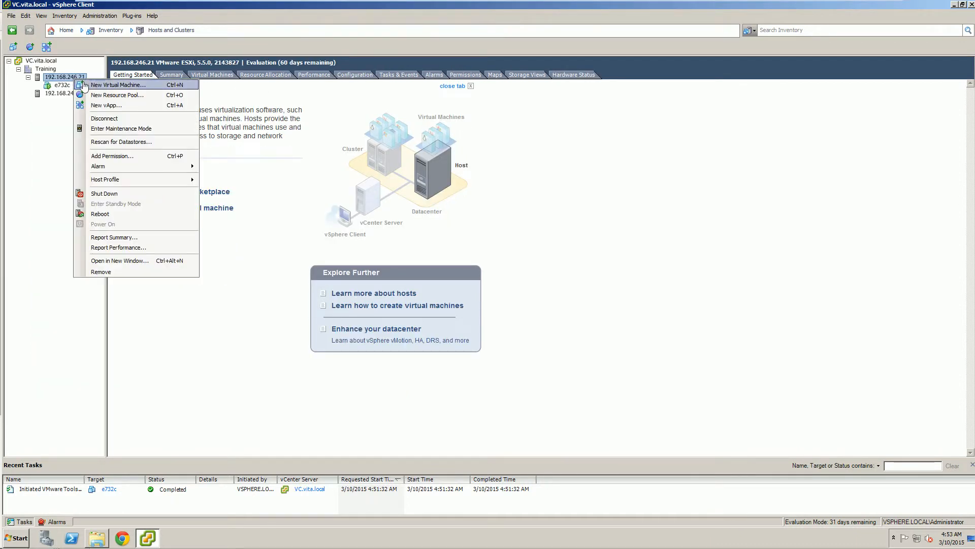
{"action": "left_click", "coordinate": [89, 86]}
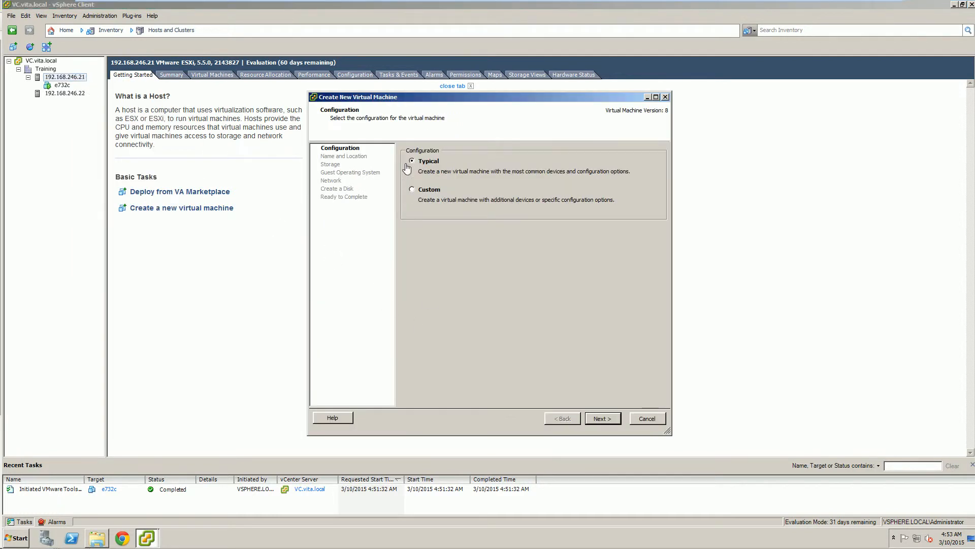
{"action": "left_click", "coordinate": [601, 418]}
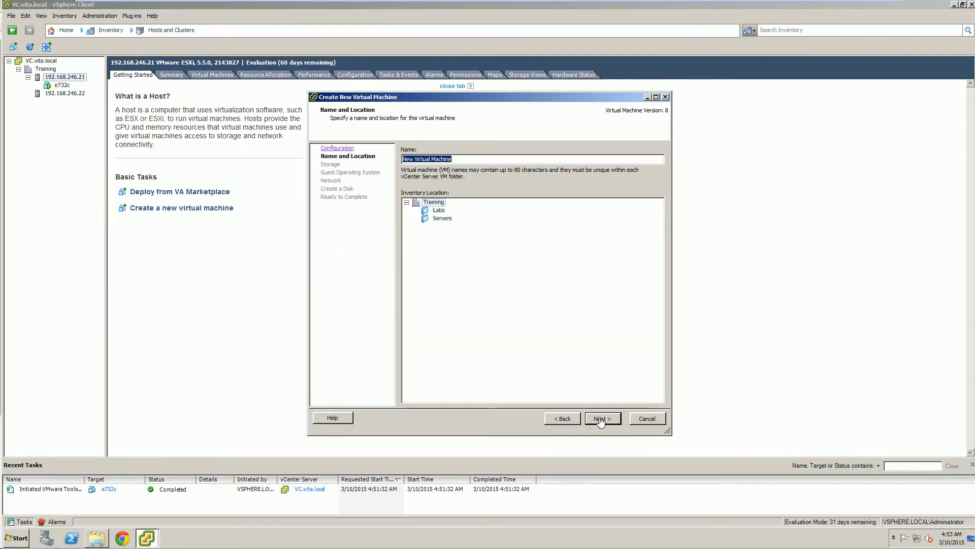
{"action": "left_click", "coordinate": [438, 211]}
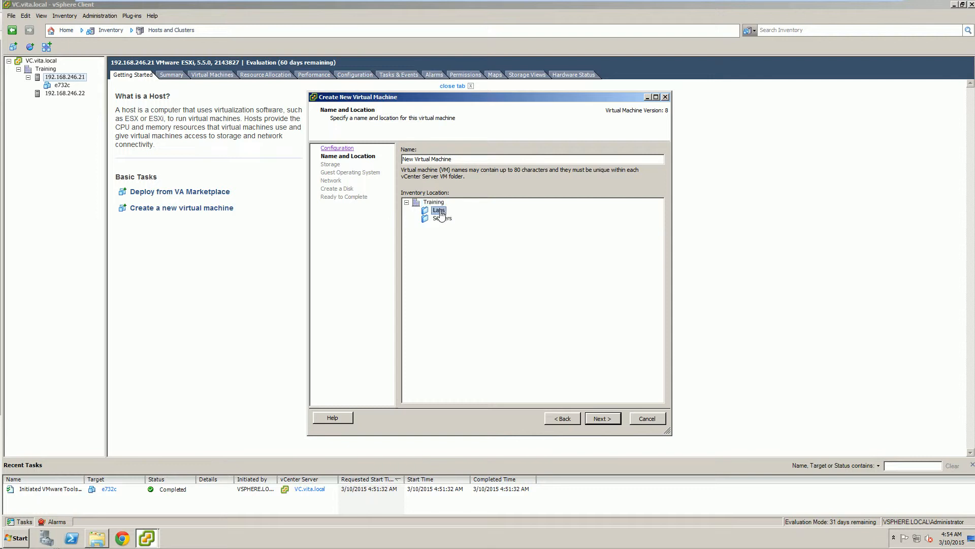
{"action": "left_click", "coordinate": [600, 419]}
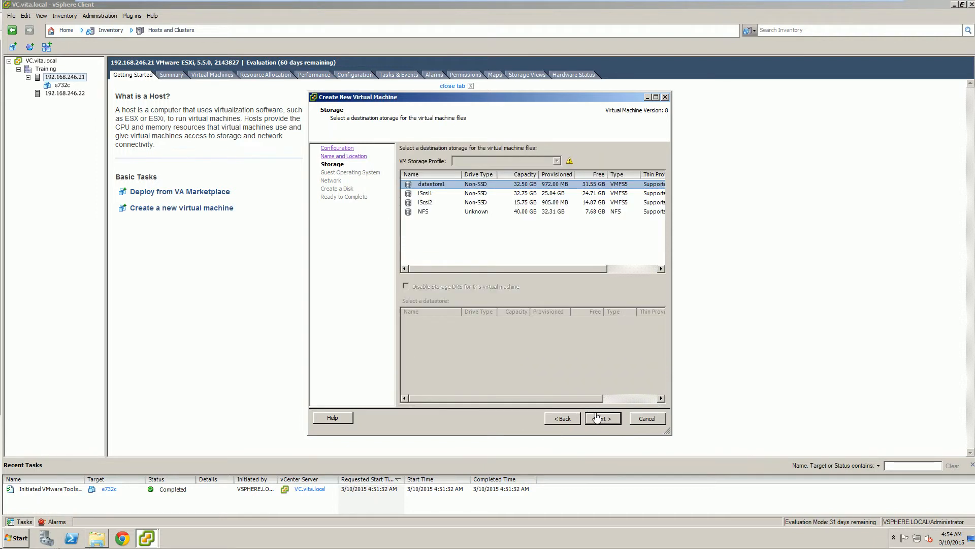
{"action": "left_click", "coordinate": [427, 195]}
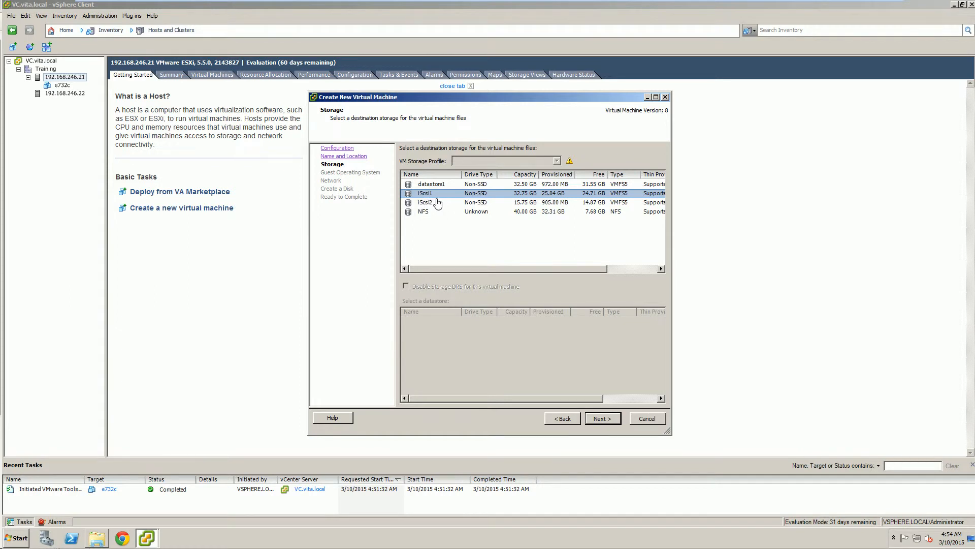
{"action": "left_click", "coordinate": [600, 420]}
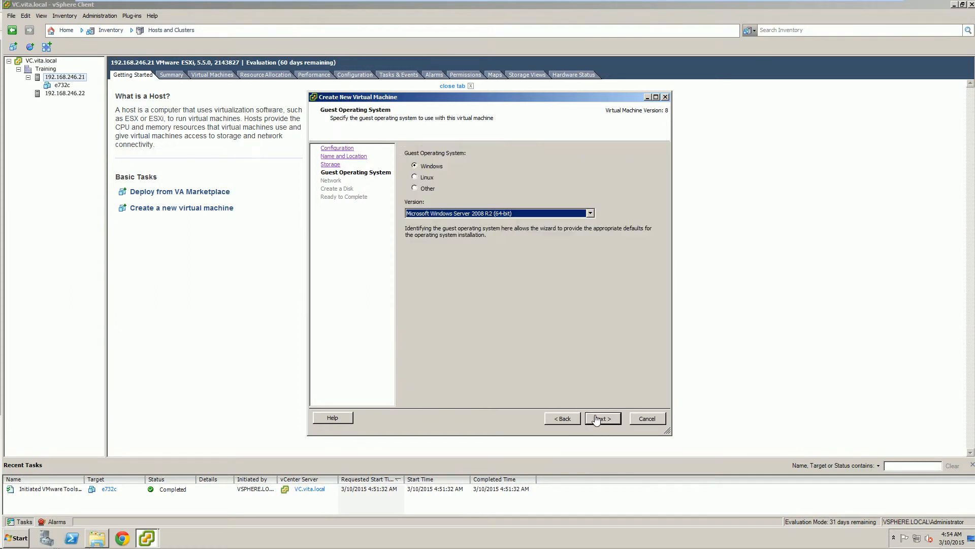
Configure the virtual machine for Microsoft Windows XP Professional (32-bit) with an E1000 adapter on VM Network and a 16 GB Thin Provision disk
{"action": "left_click", "coordinate": [509, 215]}
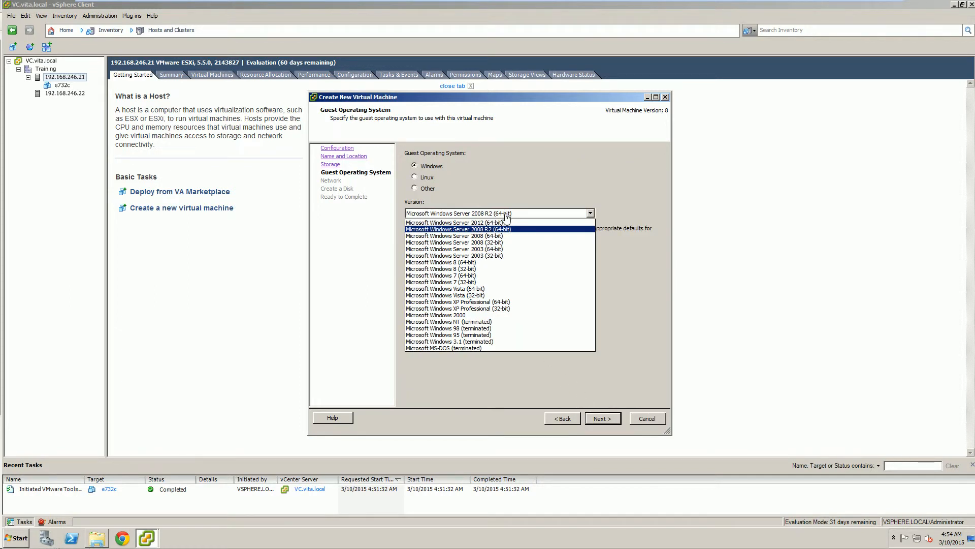
{"action": "left_click", "coordinate": [466, 309]}
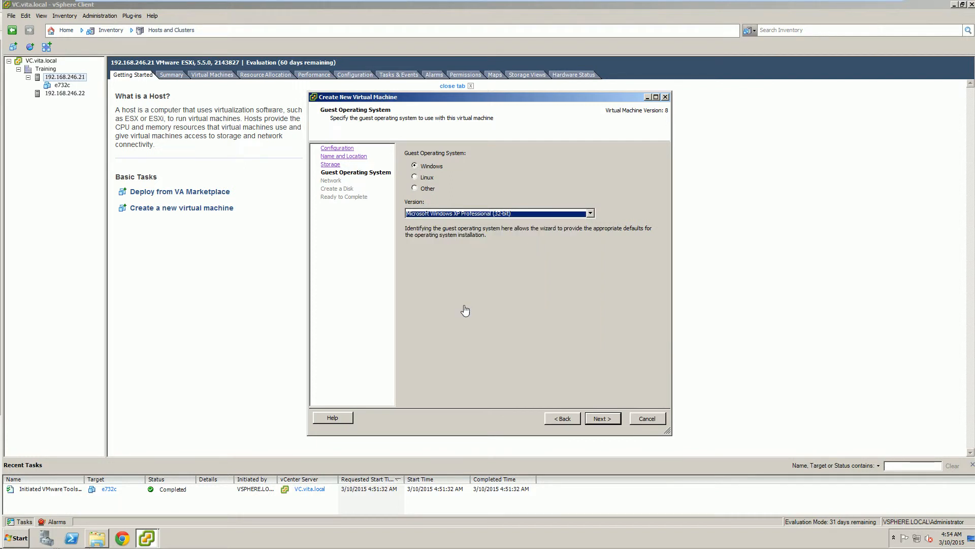
{"action": "left_click", "coordinate": [598, 418]}
{"action": "left_click", "coordinate": [605, 202]}
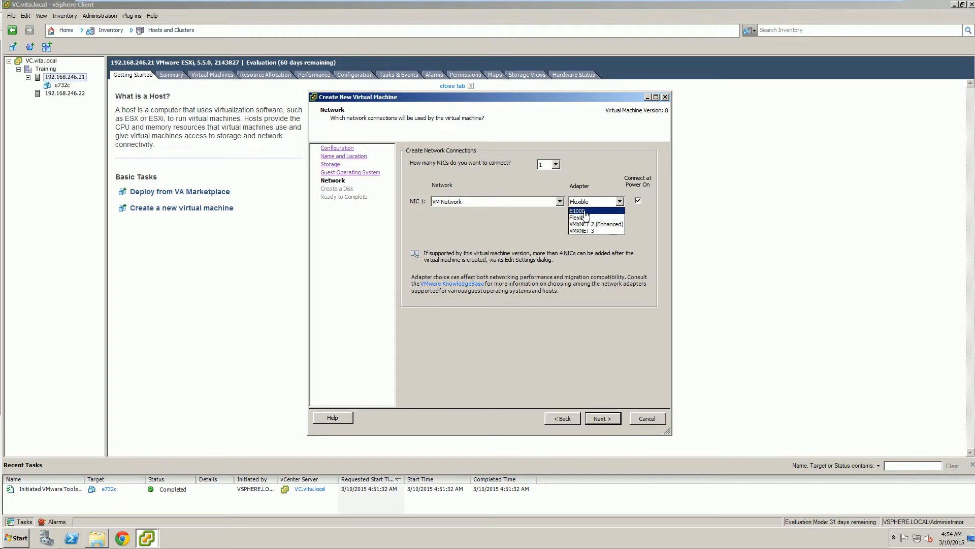
{"action": "left_click", "coordinate": [586, 211]}
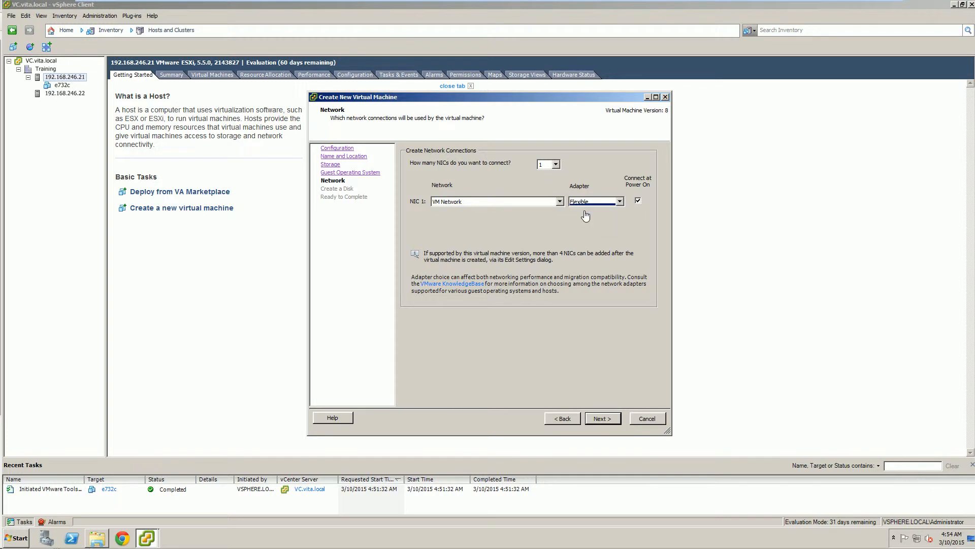
{"action": "left_click", "coordinate": [601, 419]}
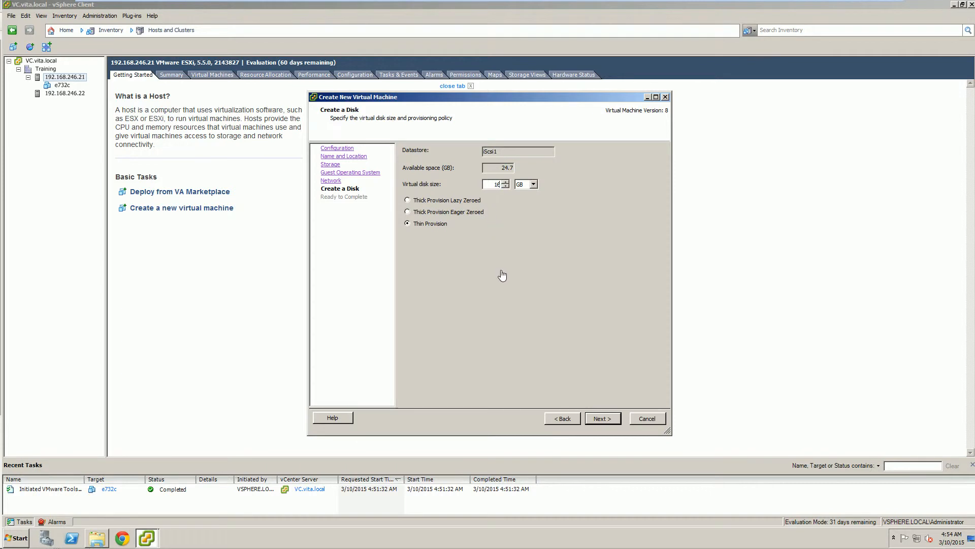
{"action": "left_click", "coordinate": [592, 421]}
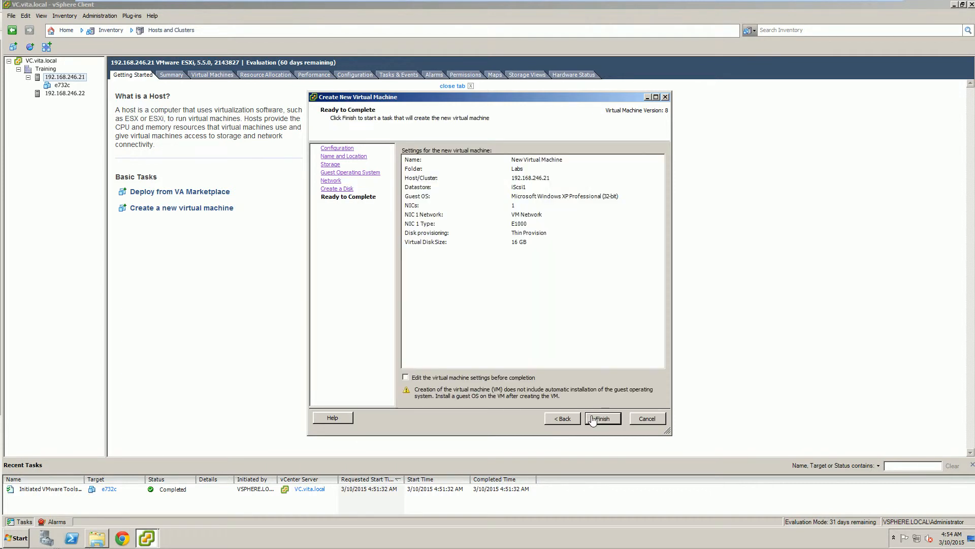
Edit the virtual machine settings before completion and attach [NFS] ISOs/VLXPPro.iso to the CD/DVD drive, connected at power on
{"action": "left_click", "coordinate": [458, 380]}
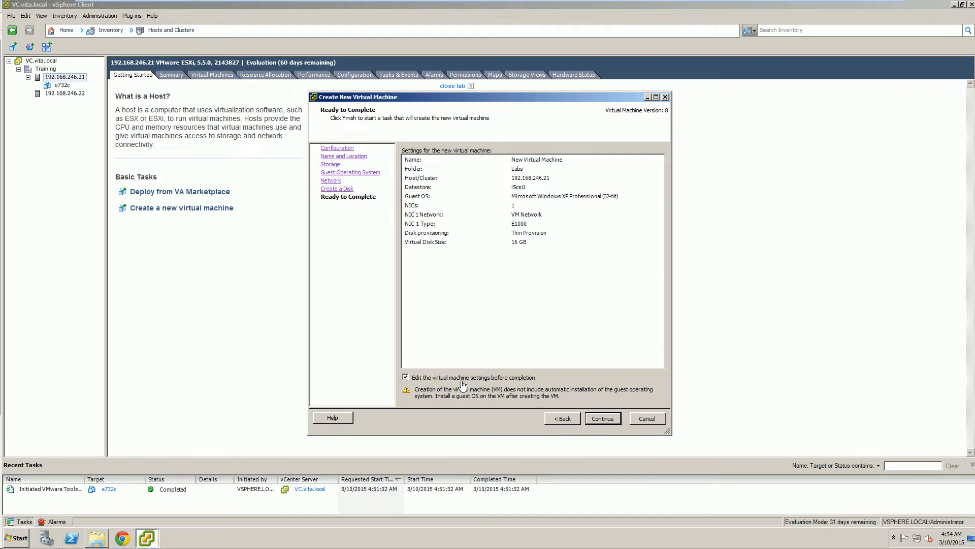
{"action": "left_click", "coordinate": [602, 418]}
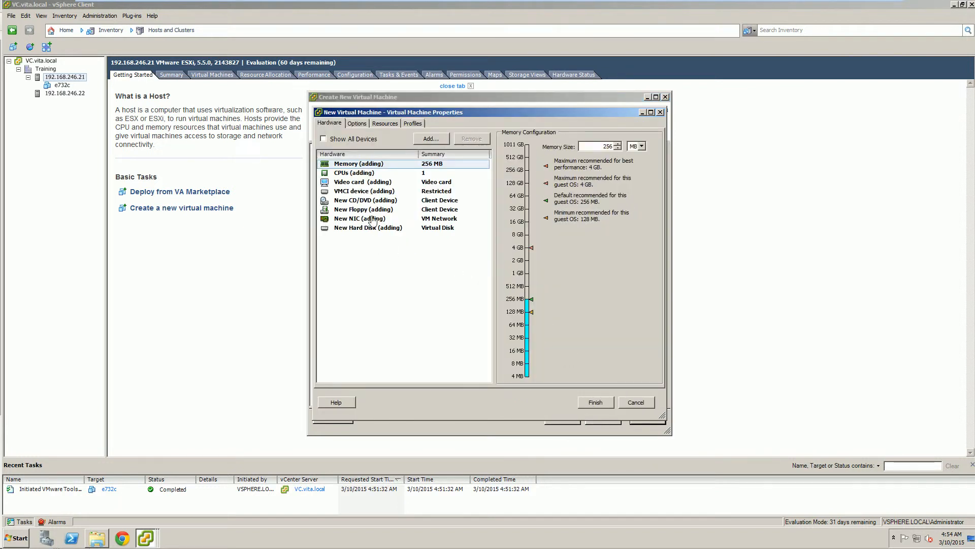
{"action": "left_click", "coordinate": [361, 203]}
{"action": "left_click", "coordinate": [508, 249]}
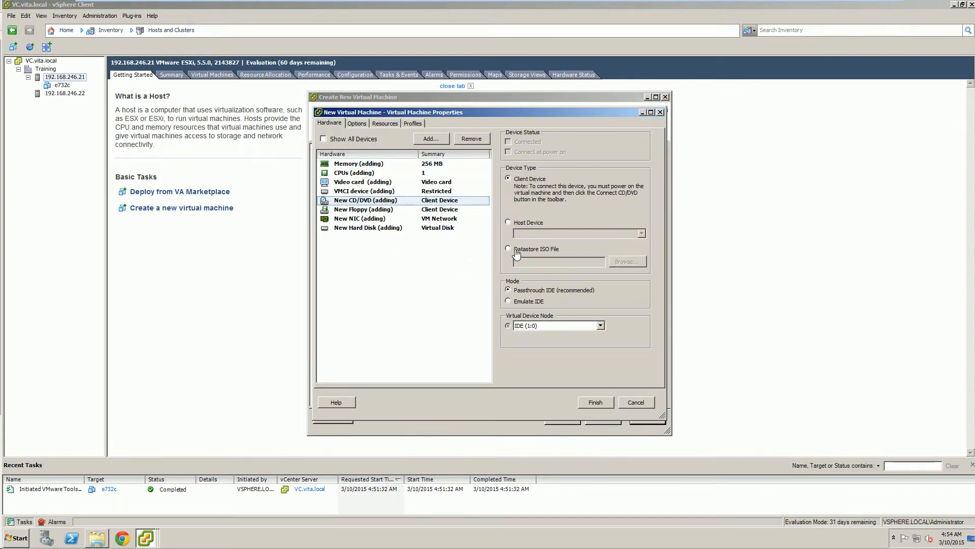
{"action": "left_click", "coordinate": [618, 264]}
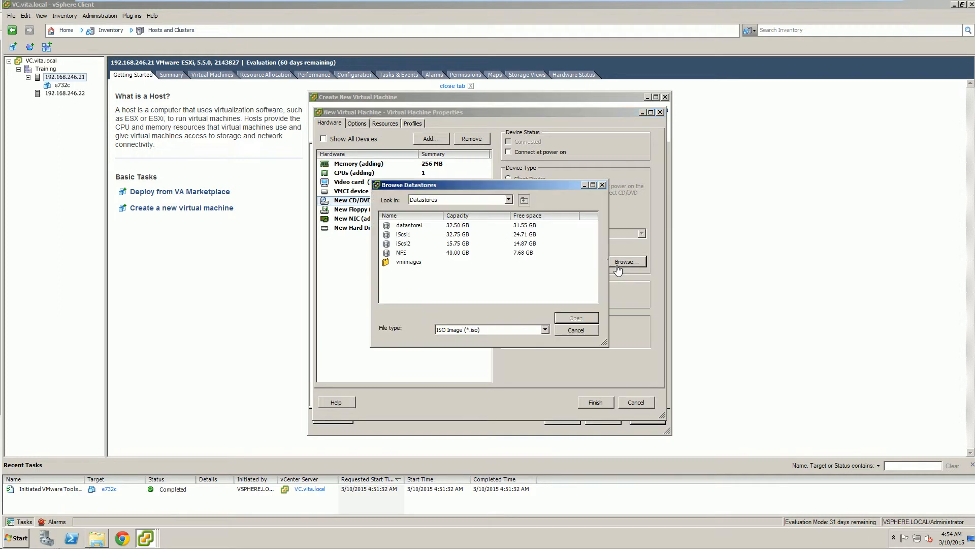
{"action": "double_click", "coordinate": [414, 254]}
{"action": "double_click", "coordinate": [404, 227]}
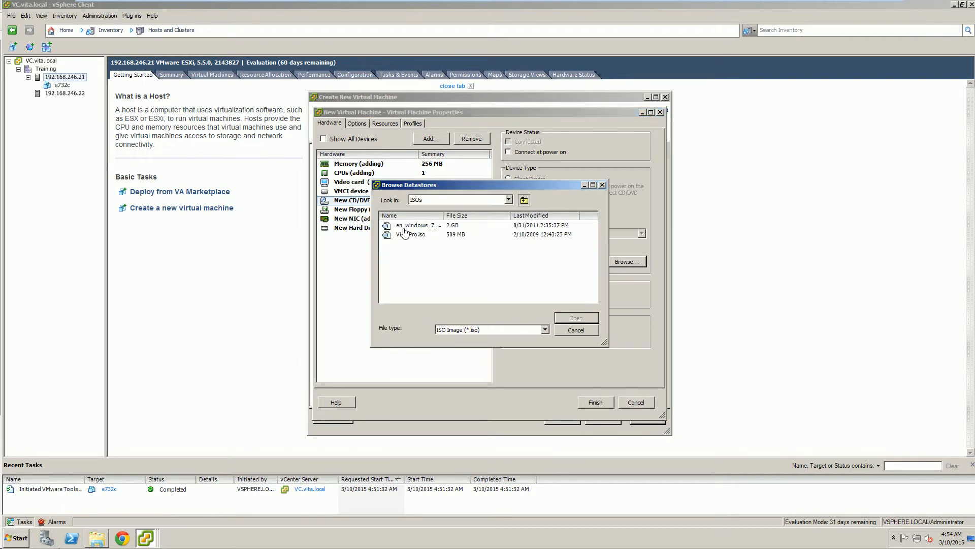
{"action": "left_click", "coordinate": [405, 234]}
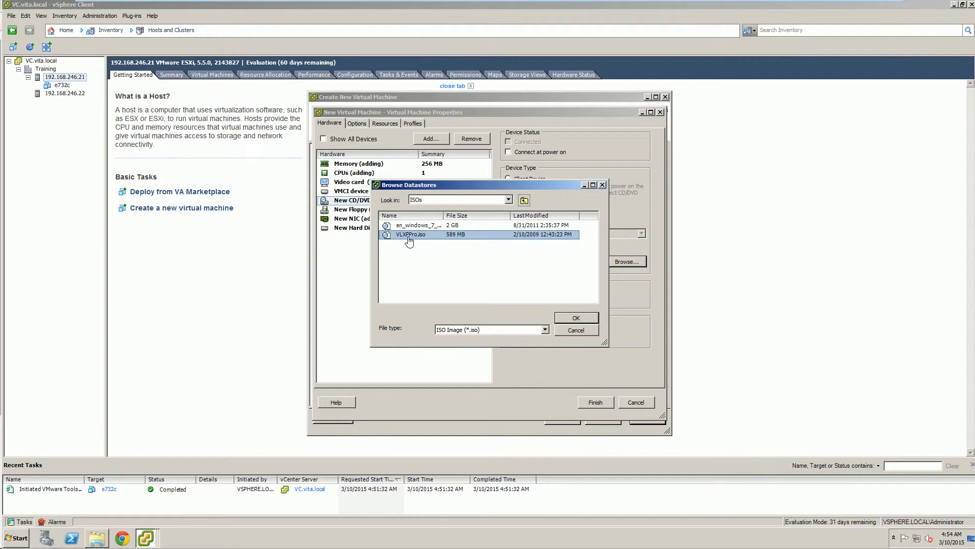
{"action": "left_click", "coordinate": [575, 319]}
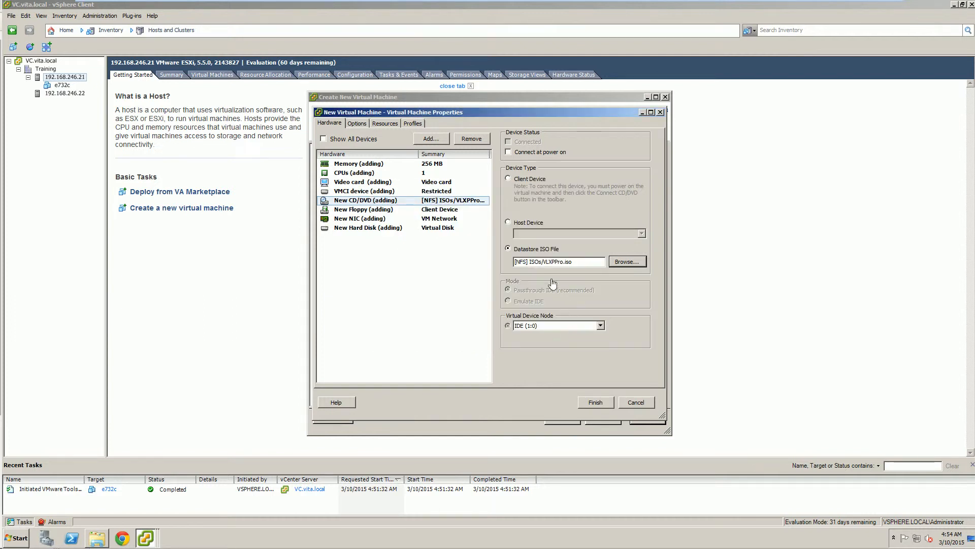
{"action": "left_click", "coordinate": [528, 153]}
Remove the new floppy drive, view the video card settings, and finish creating the virtual machine
{"action": "left_click", "coordinate": [376, 211]}
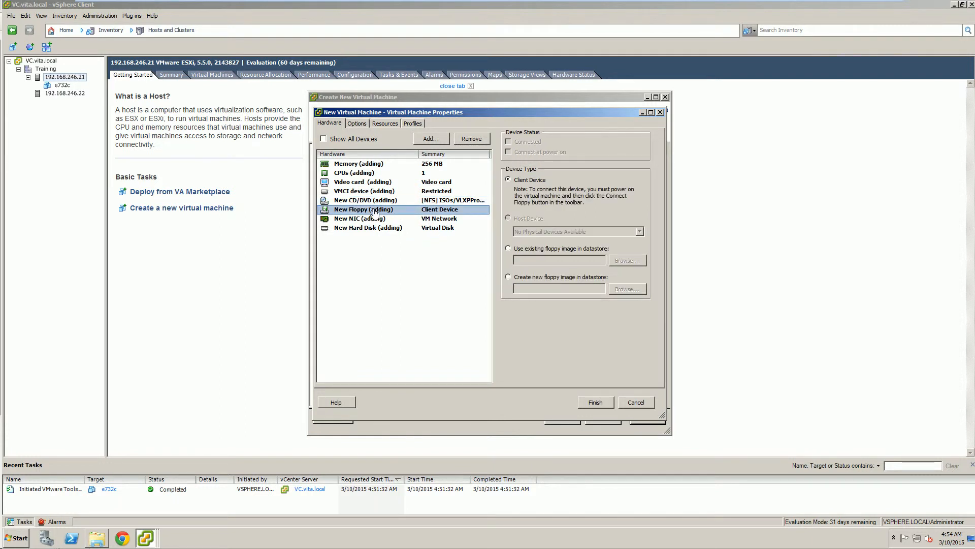
{"action": "left_click", "coordinate": [470, 142]}
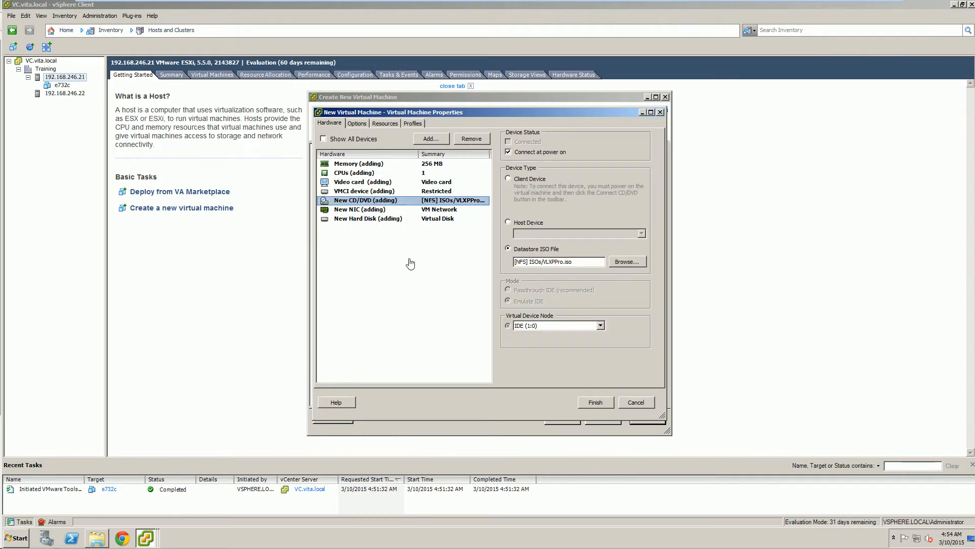
{"action": "left_click", "coordinate": [360, 186]}
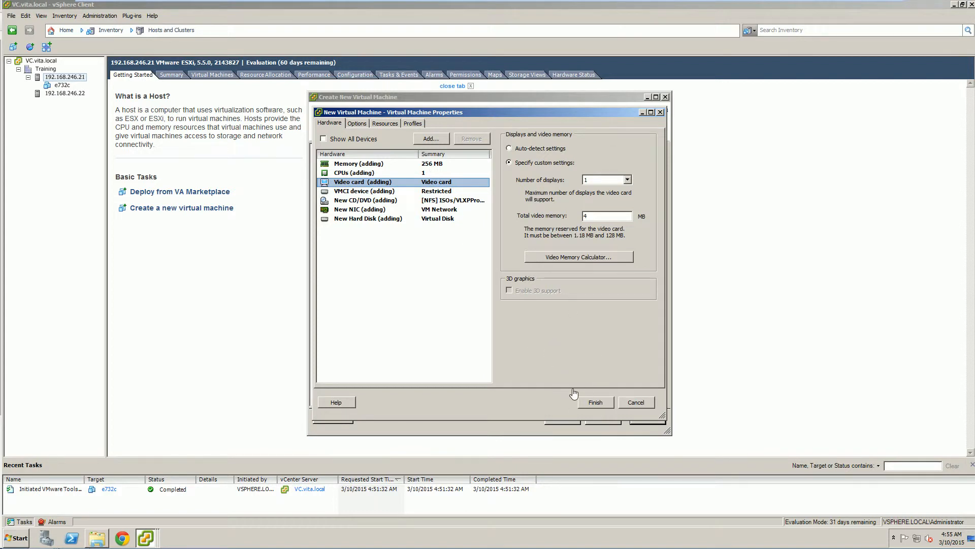
{"action": "left_click", "coordinate": [594, 402]}
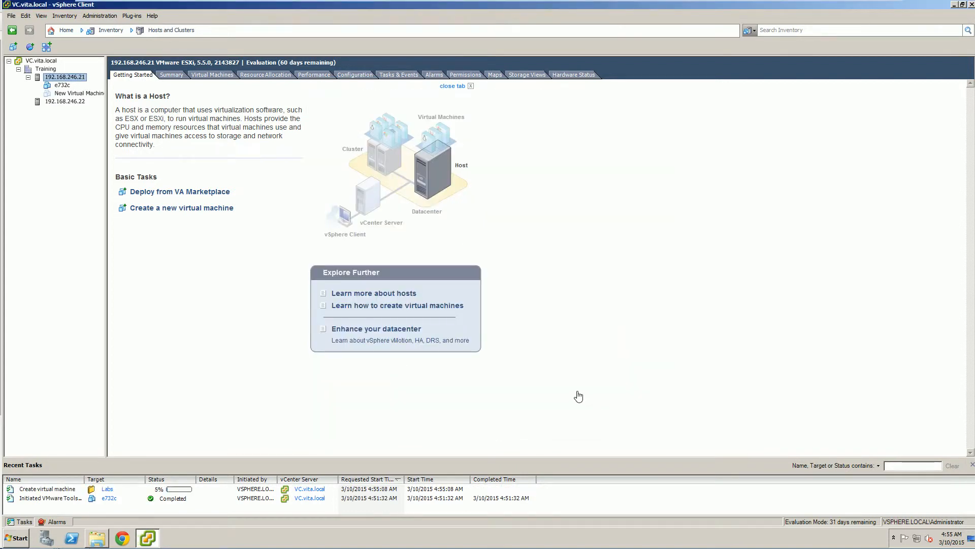
Widen the inventory tree and delete New Virtual Machine from disk, confirming the deletion
{"action": "left_click", "coordinate": [70, 96]}
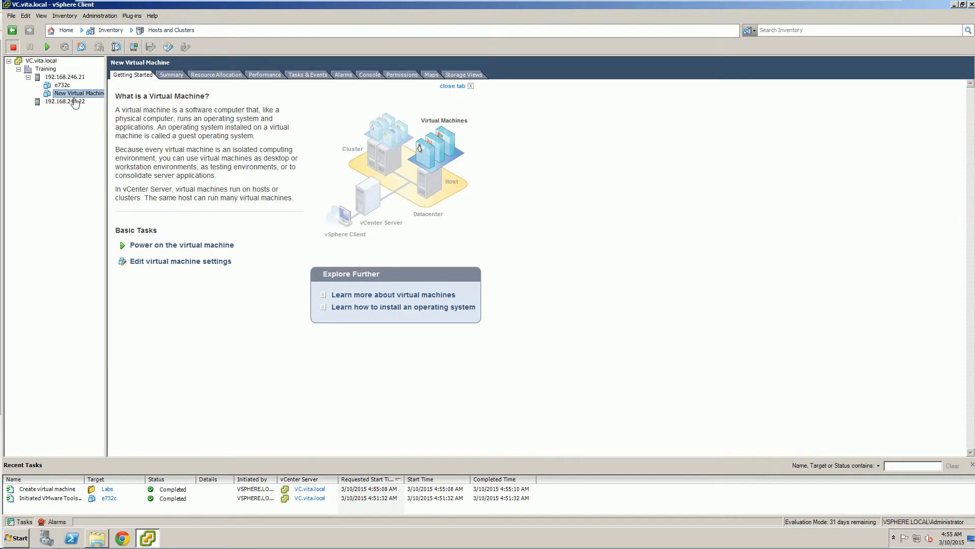
{"action": "left_click_drag", "start_coordinate": [107, 118], "coordinate": [167, 127]}
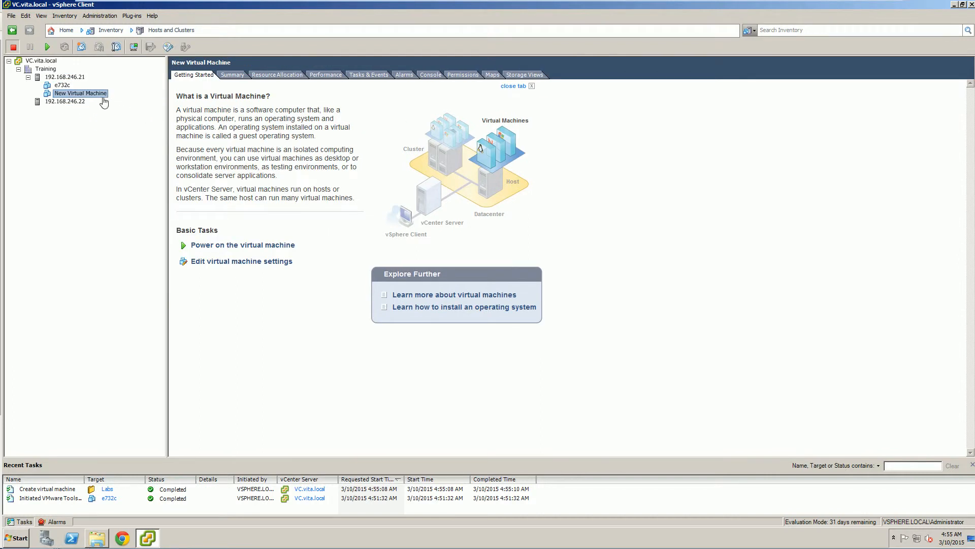
{"action": "right_click", "coordinate": [88, 96]}
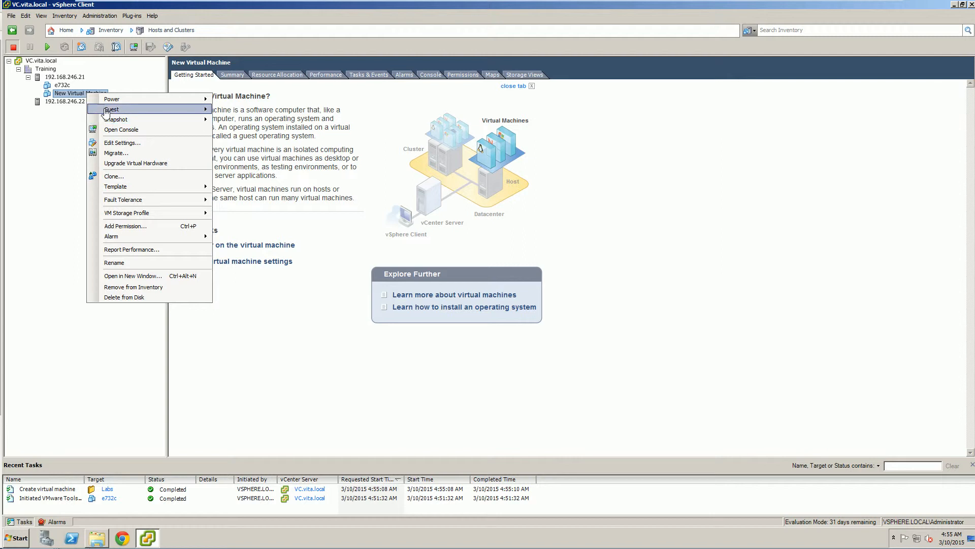
{"action": "mouse_move", "coordinate": [112, 109]}
{"action": "left_click", "coordinate": [61, 95]}
{"action": "right_click", "coordinate": [61, 95]}
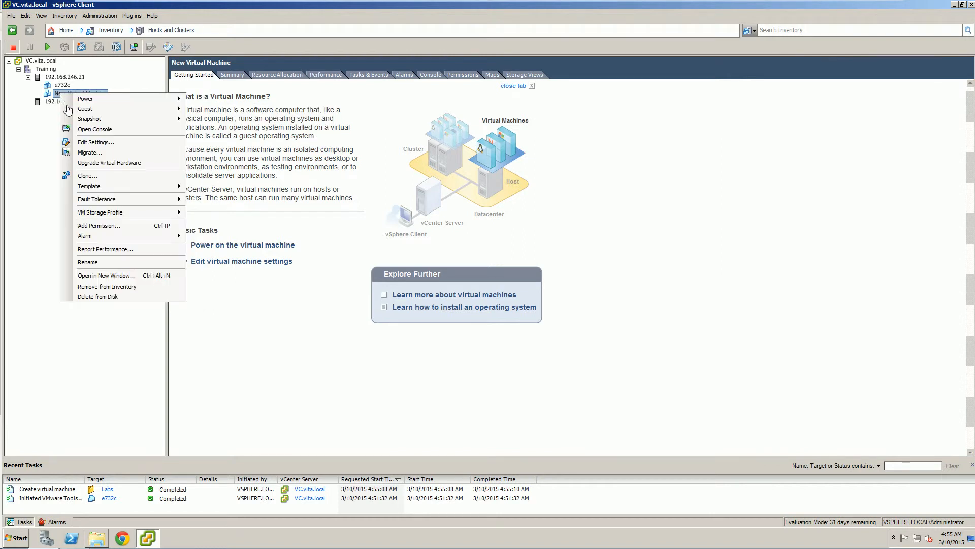
{"action": "left_click", "coordinate": [112, 297]}
{"action": "left_click", "coordinate": [527, 307]}
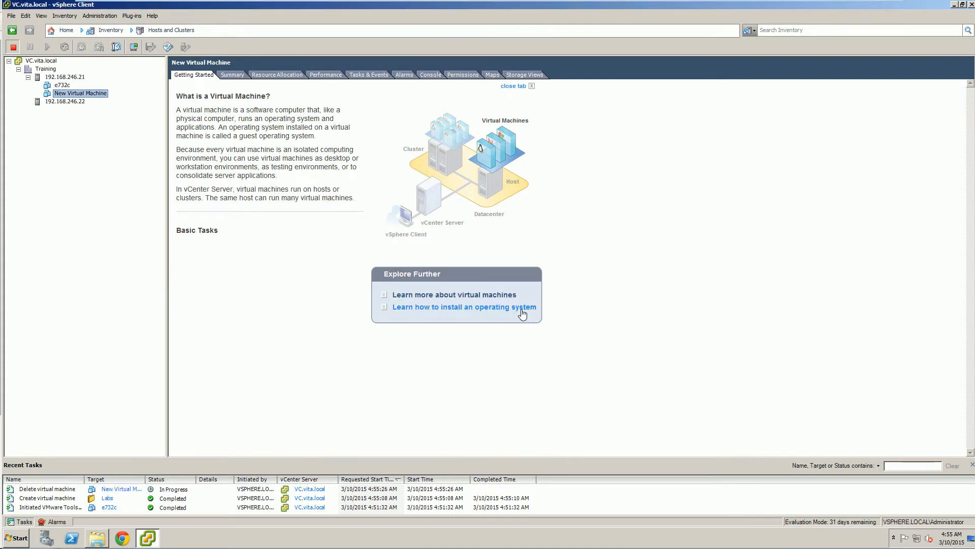
Start a Typical new virtual machine on host 192.168.246.21, named XPProC, in the Labs folder on the iScsi1 datastore
{"action": "right_click", "coordinate": [57, 82]}
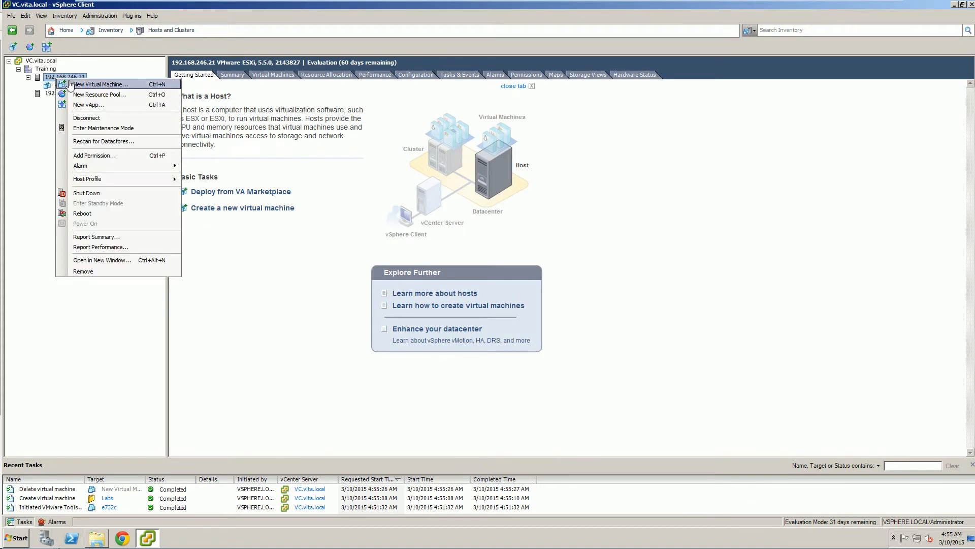
{"action": "left_click", "coordinate": [96, 84]}
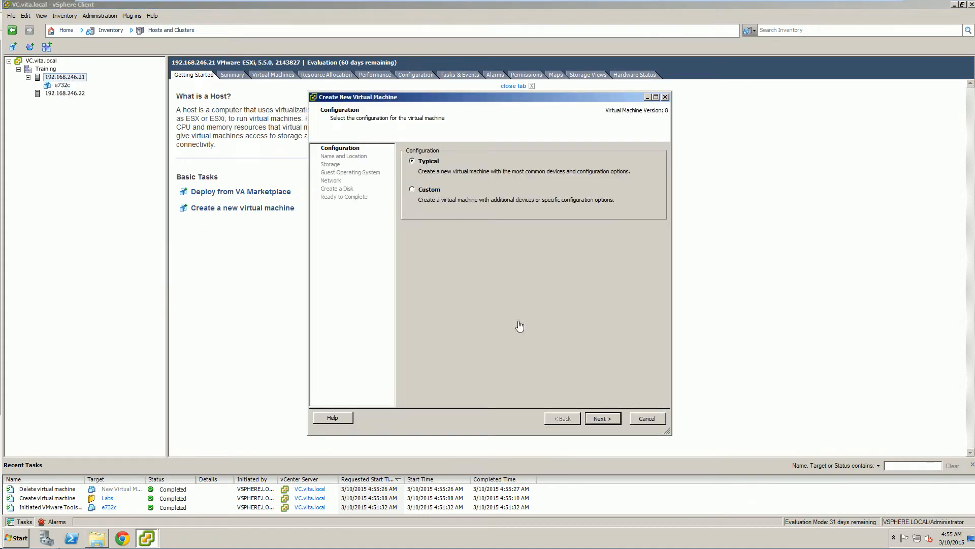
{"action": "left_click", "coordinate": [603, 418]}
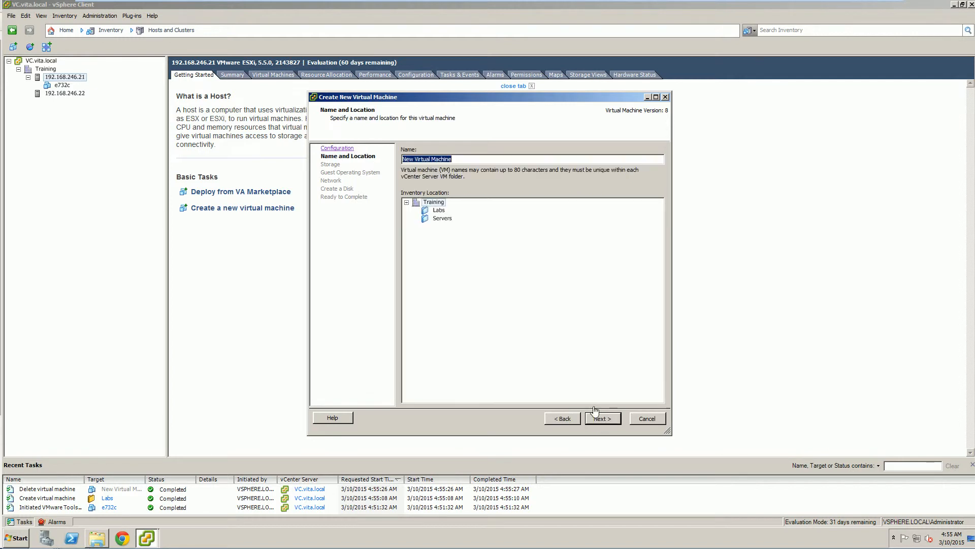
{"action": "left_click", "coordinate": [439, 211]}
{"action": "key", "text": "shift+Tab"}
{"action": "type", "text": "SP"}
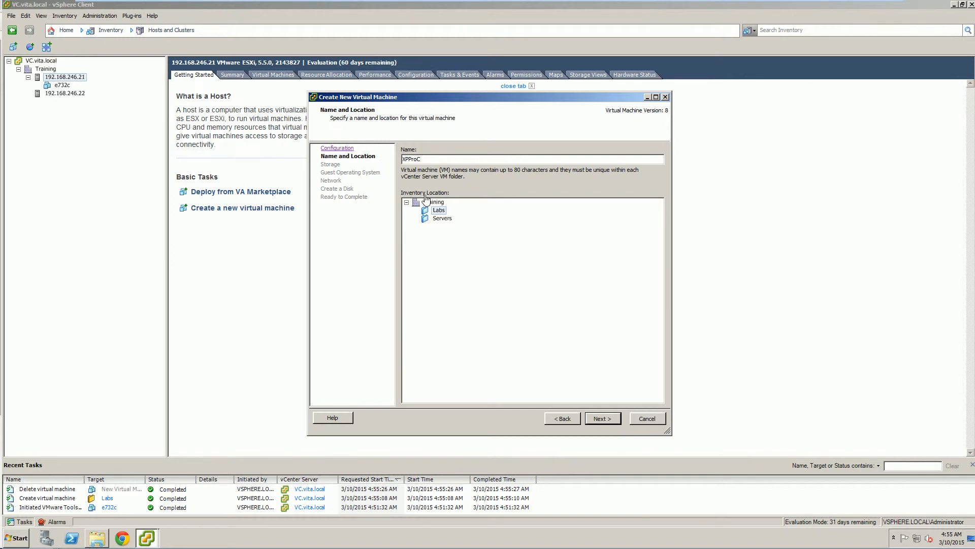
{"action": "left_click", "coordinate": [601, 418]}
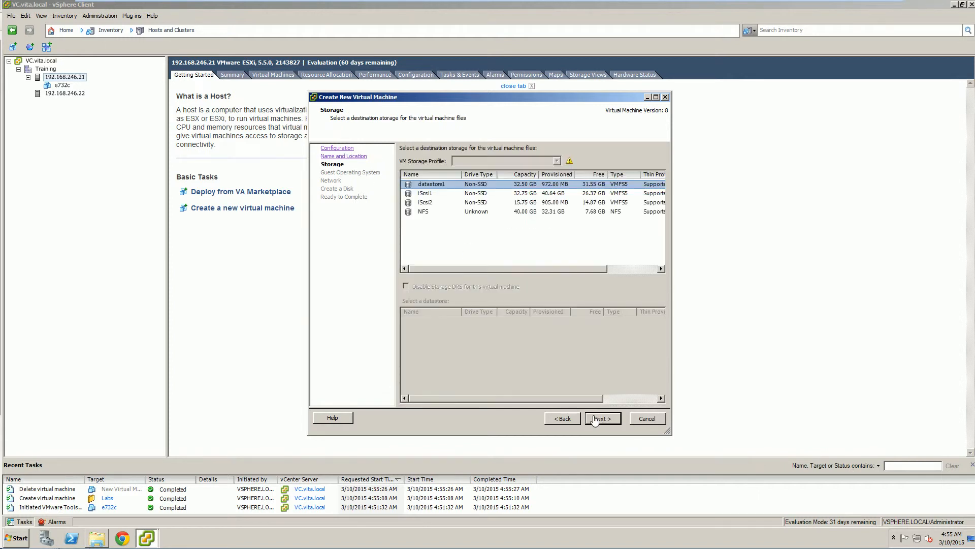
{"action": "left_click", "coordinate": [431, 196]}
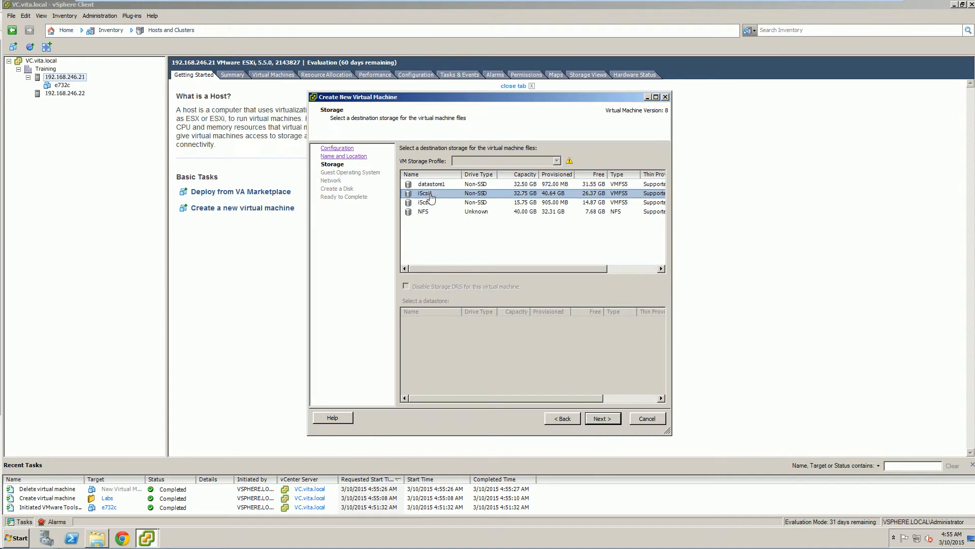
{"action": "left_click", "coordinate": [601, 419]}
Configure XPProC for Microsoft Windows XP Professional (32-bit) with an E1000 adapter on VM Network and a 16 GB Thin Provision disk
{"action": "left_click", "coordinate": [487, 211]}
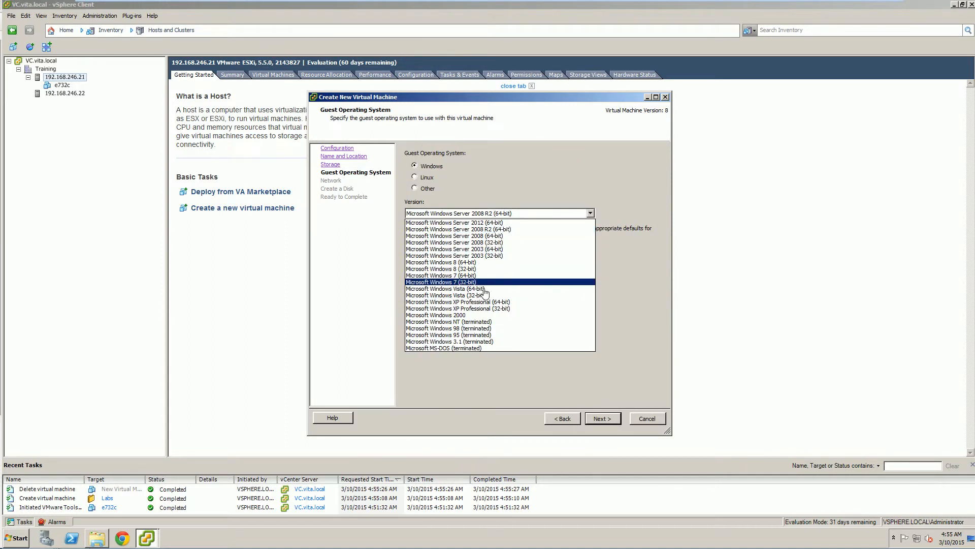
{"action": "left_click", "coordinate": [476, 309]}
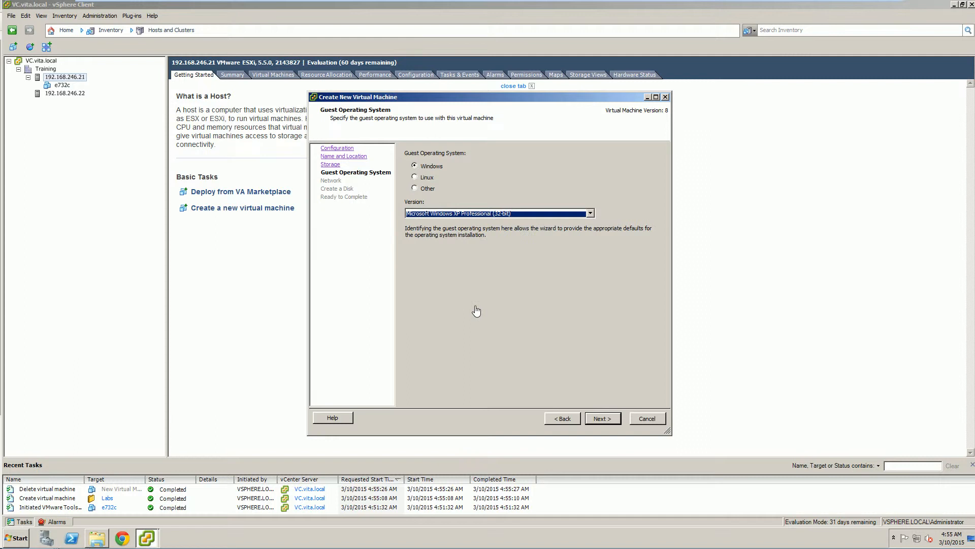
{"action": "left_click", "coordinate": [602, 419]}
{"action": "left_click", "coordinate": [585, 211]}
{"action": "left_click", "coordinate": [582, 217]}
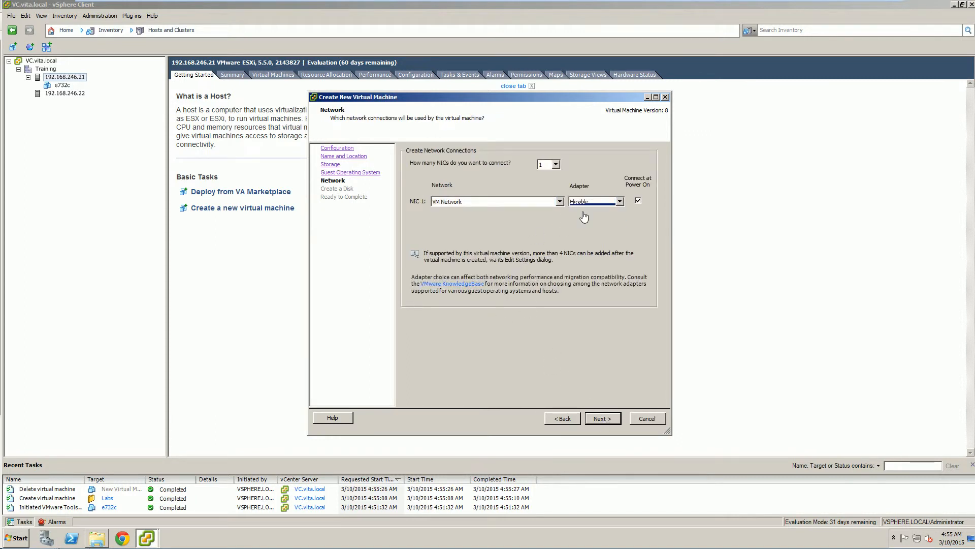
{"action": "left_click", "coordinate": [600, 422]}
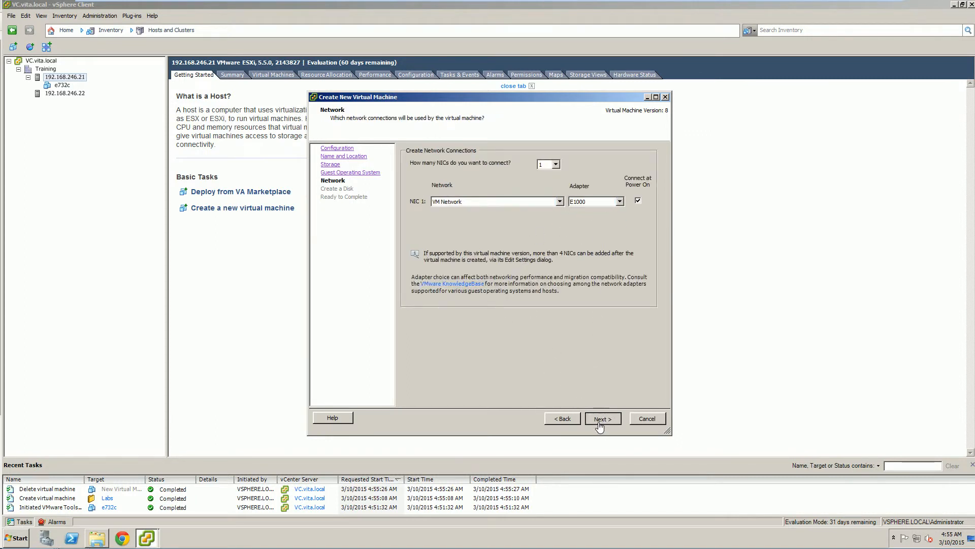
{"action": "left_click", "coordinate": [425, 225]}
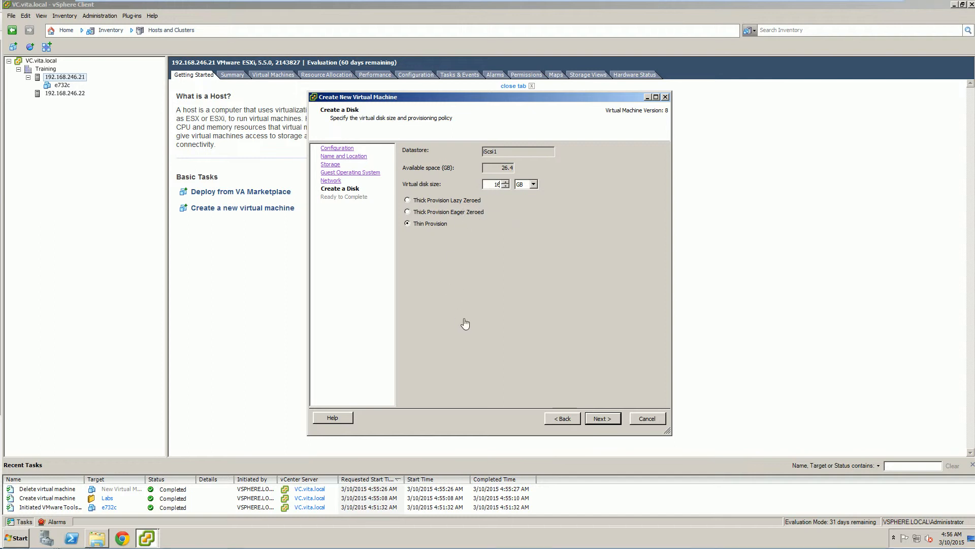
{"action": "left_click", "coordinate": [597, 420]}
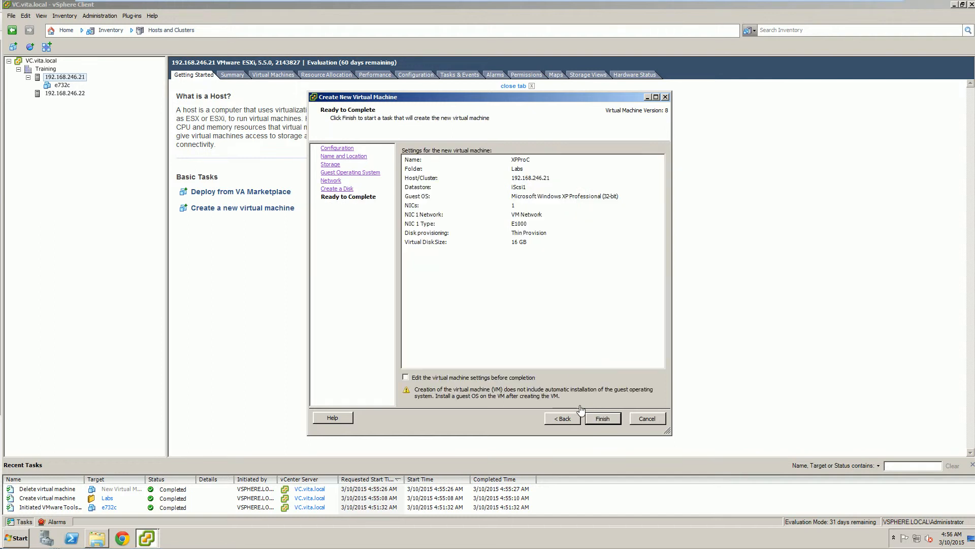
Edit XPProC's settings before completion and attach [NFS] ISOs/VLXPPro.iso to the new CD/DVD drive, connected at power on
{"action": "left_click", "coordinate": [457, 378]}
{"action": "left_click", "coordinate": [597, 420]}
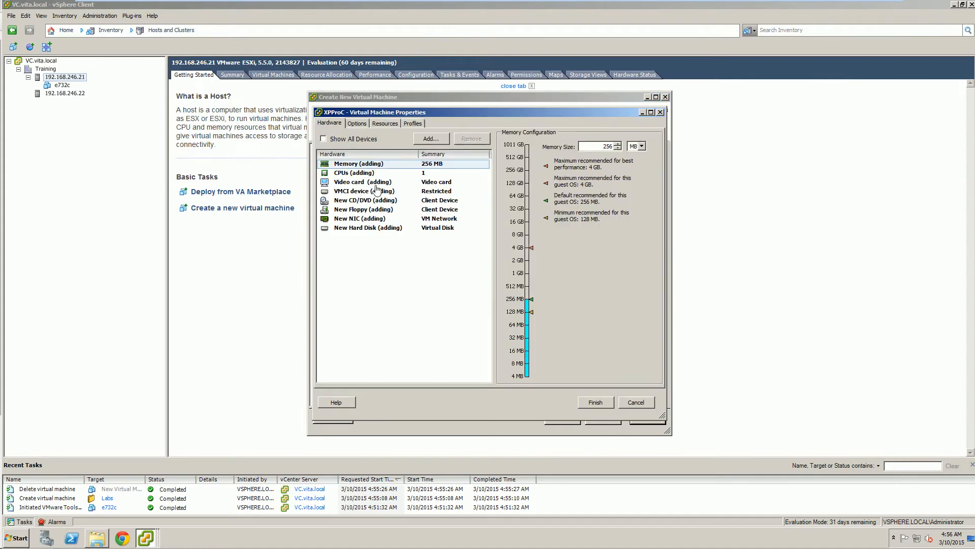
{"action": "left_click", "coordinate": [366, 200]}
{"action": "left_click", "coordinate": [508, 248]}
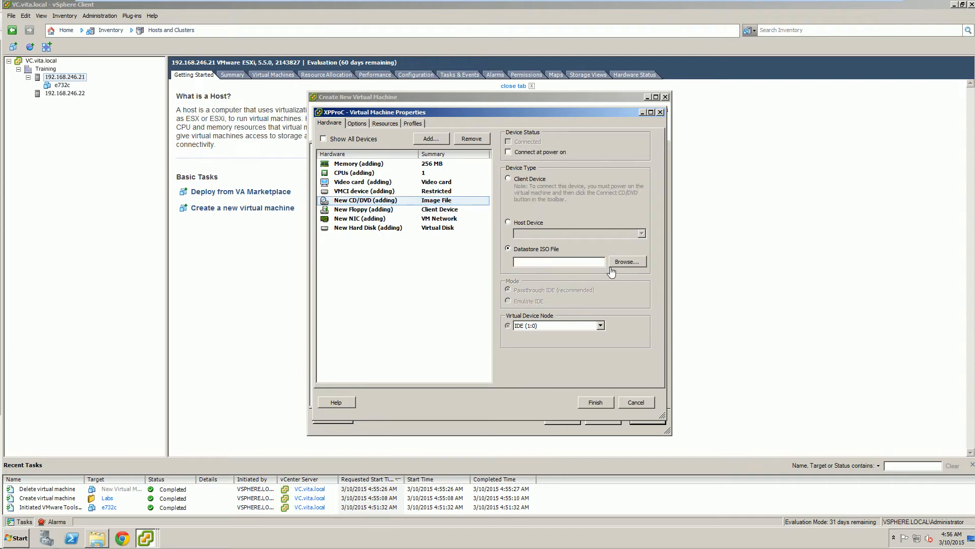
{"action": "left_click", "coordinate": [627, 264]}
{"action": "double_click", "coordinate": [401, 252]}
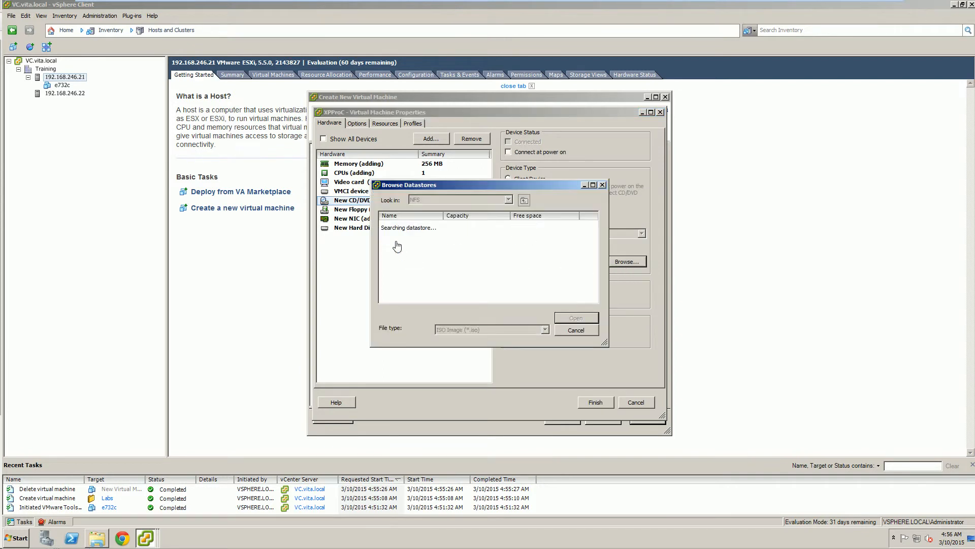
{"action": "double_click", "coordinate": [401, 227]}
{"action": "left_click", "coordinate": [404, 235]}
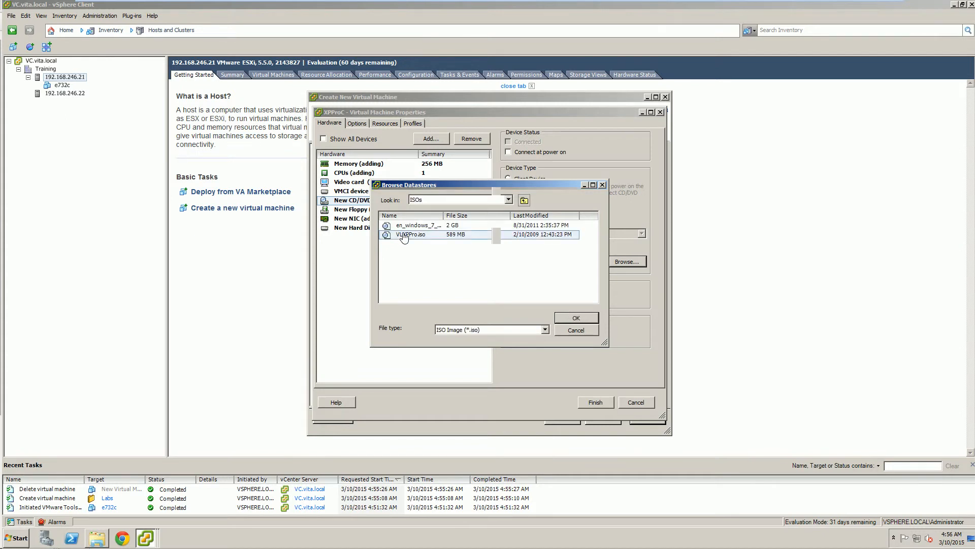
{"action": "double_click", "coordinate": [404, 235]}
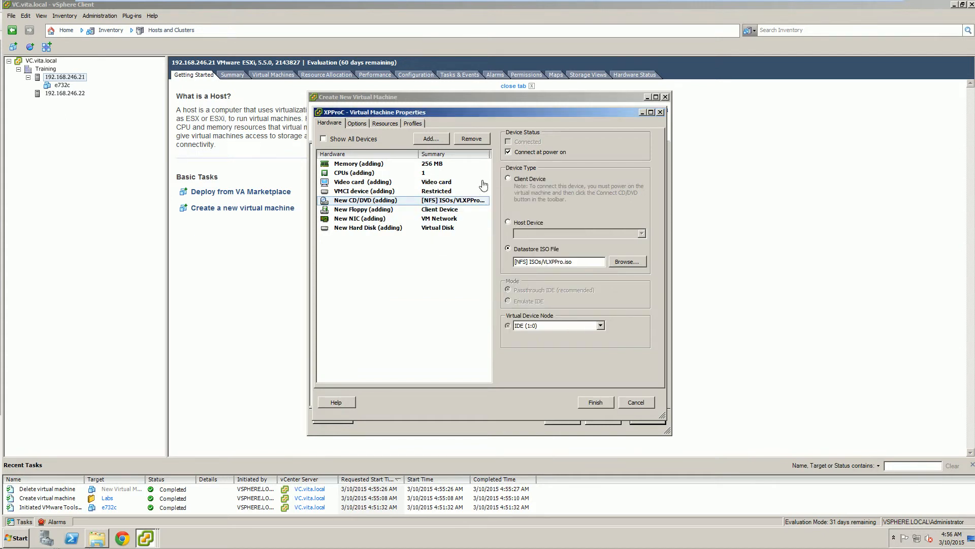
Remove the new floppy drive from XPProC and finish creating the virtual machine
{"action": "left_click", "coordinate": [358, 209]}
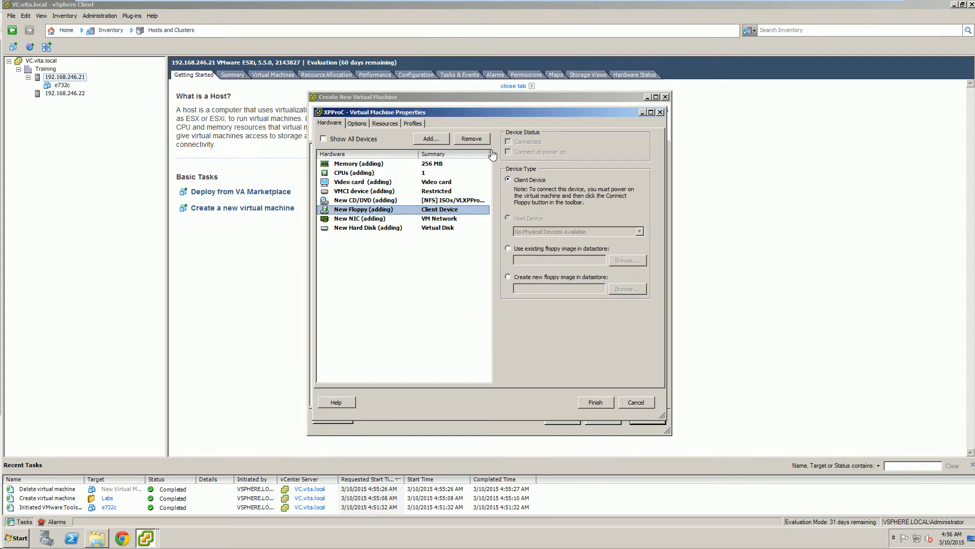
{"action": "left_click", "coordinate": [472, 139]}
{"action": "left_click", "coordinate": [596, 403]}
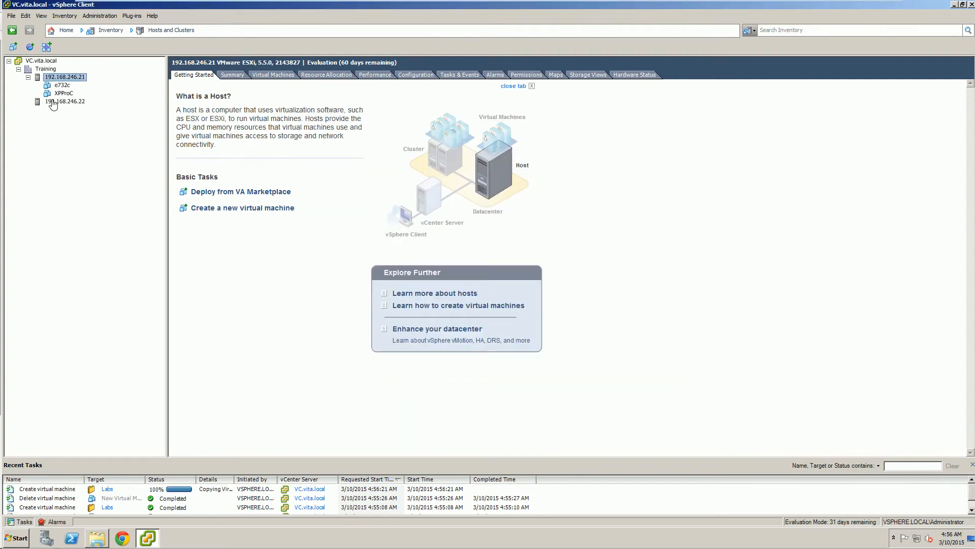
Open the console of the XPProC virtual machine and power it on
{"action": "left_click", "coordinate": [64, 93]}
{"action": "left_click", "coordinate": [133, 46]}
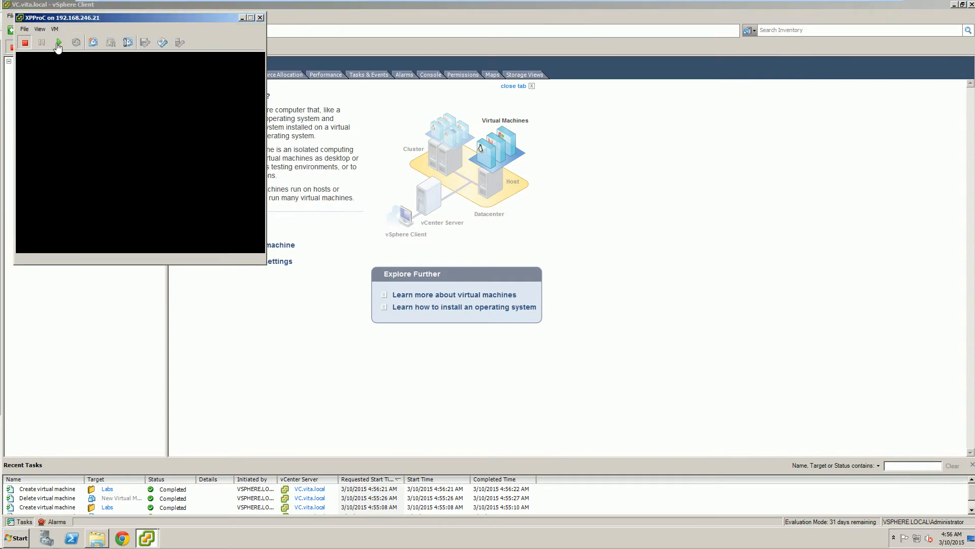
{"action": "left_click", "coordinate": [58, 44]}
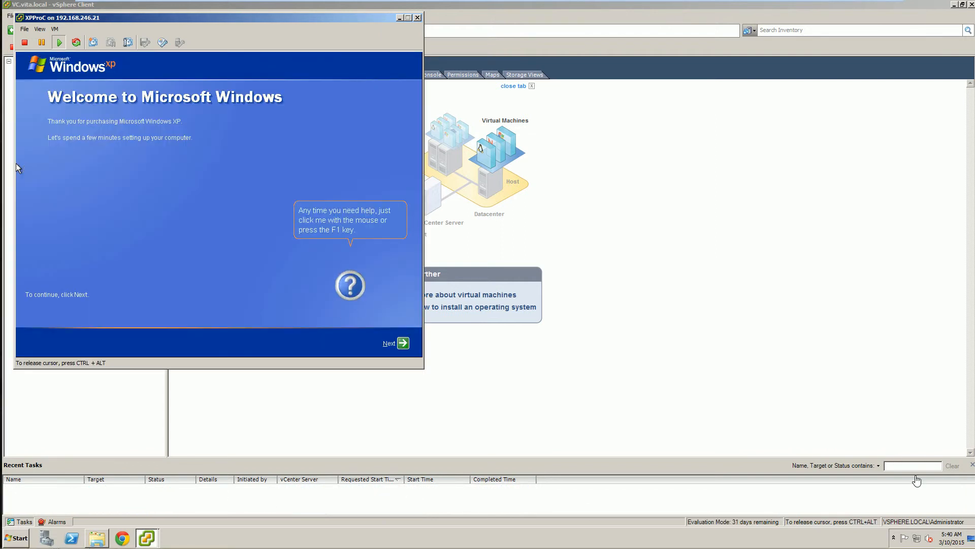
Complete the Windows XP welcome setup, declining Automatic Updates for now and entering Student as the first user
{"action": "left_click", "coordinate": [403, 343]}
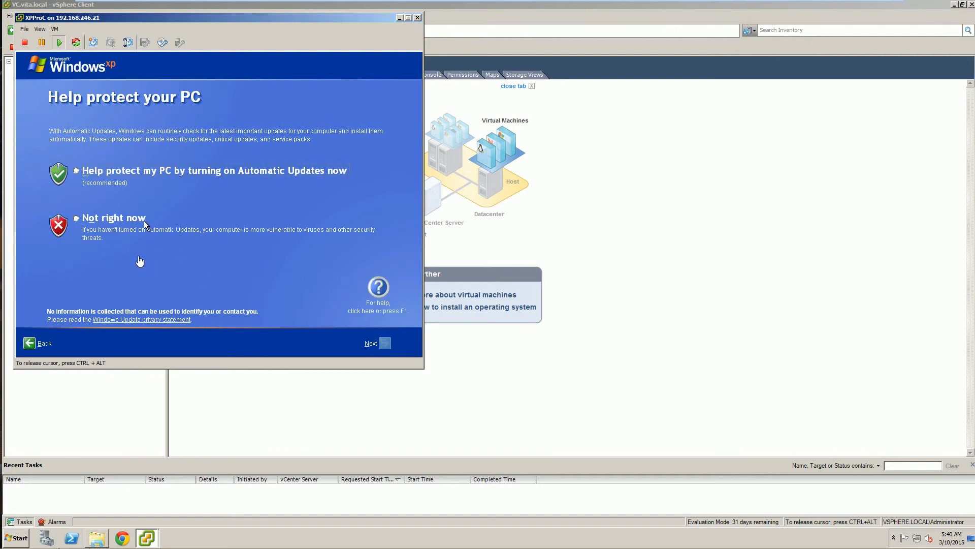
{"action": "left_click", "coordinate": [139, 218]}
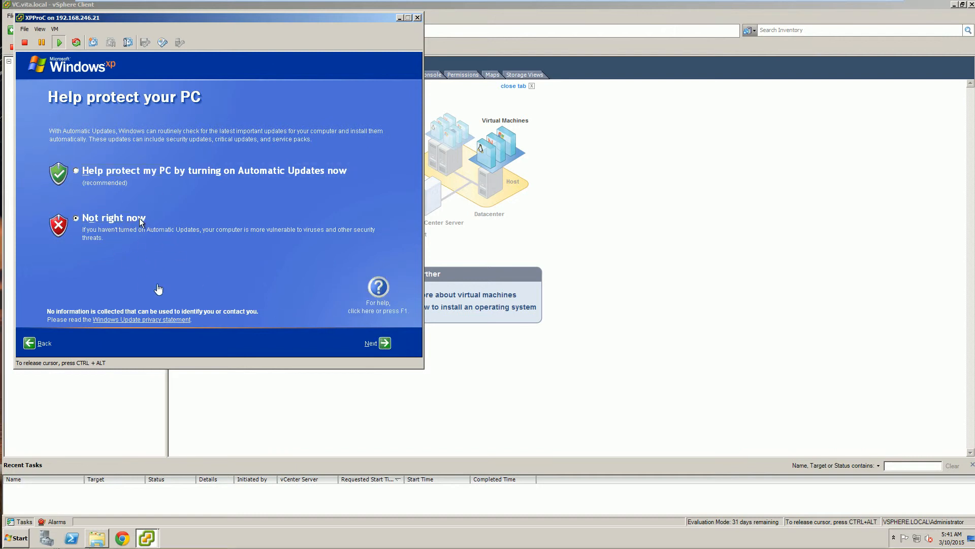
{"action": "left_click", "coordinate": [384, 344]}
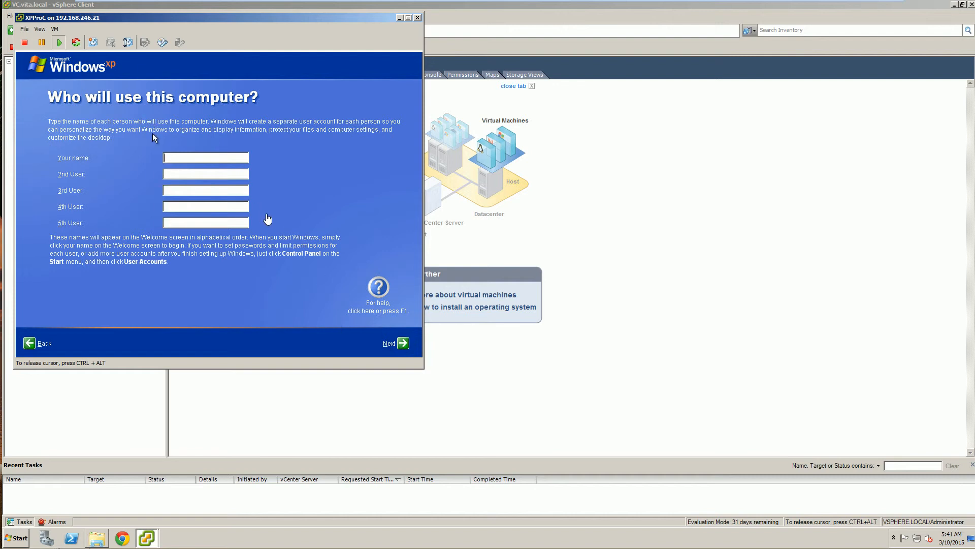
{"action": "type", "text": "Student"}
{"action": "left_click", "coordinate": [401, 344]}
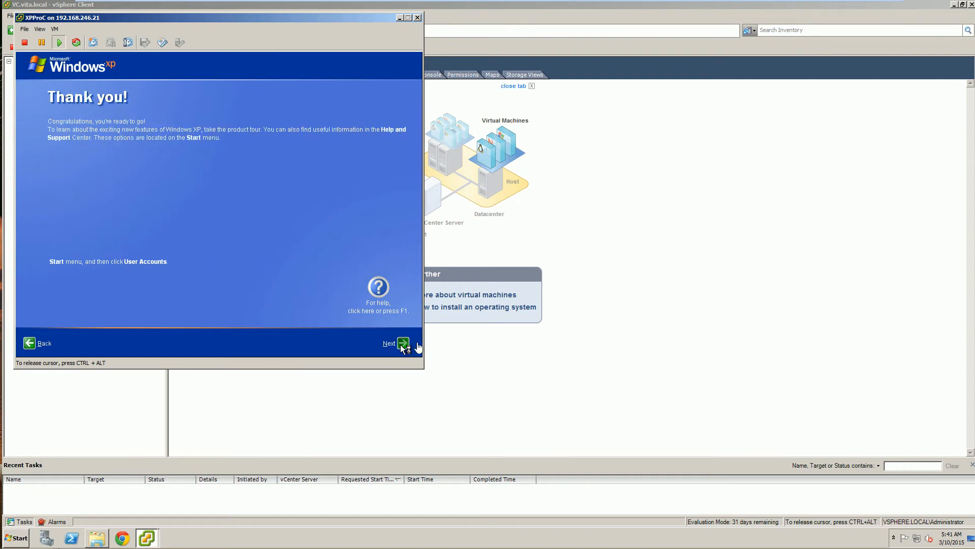
{"action": "left_click", "coordinate": [402, 344]}
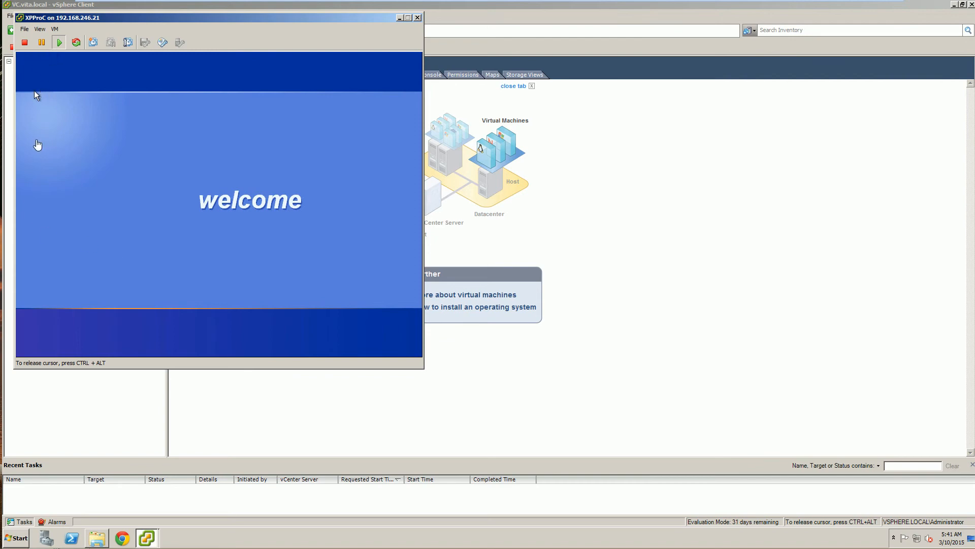
Release the cursor from the XPProC console and view the virtual machine's Guest commands for VMware Tools installation
{"action": "key", "text": "ctrl+alt"}
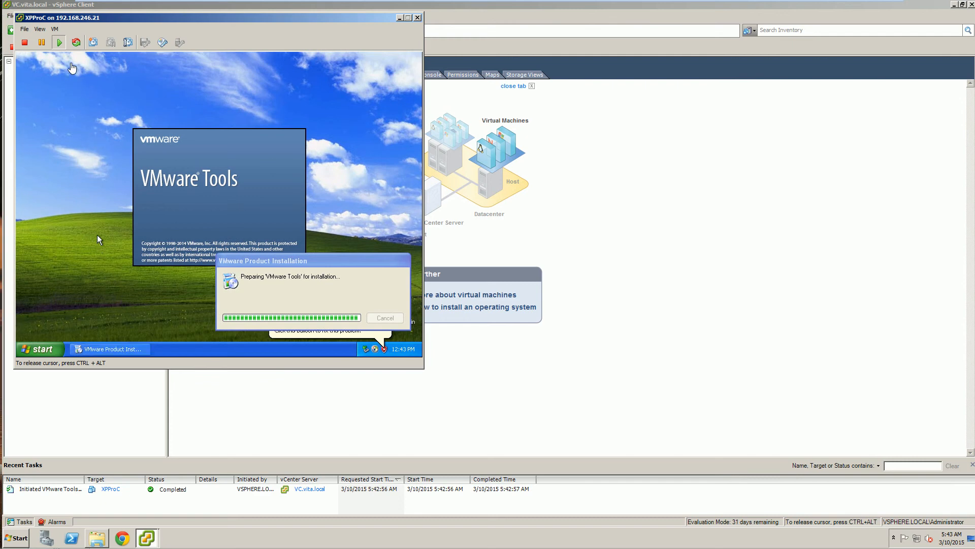
{"action": "left_click", "coordinate": [54, 29]}
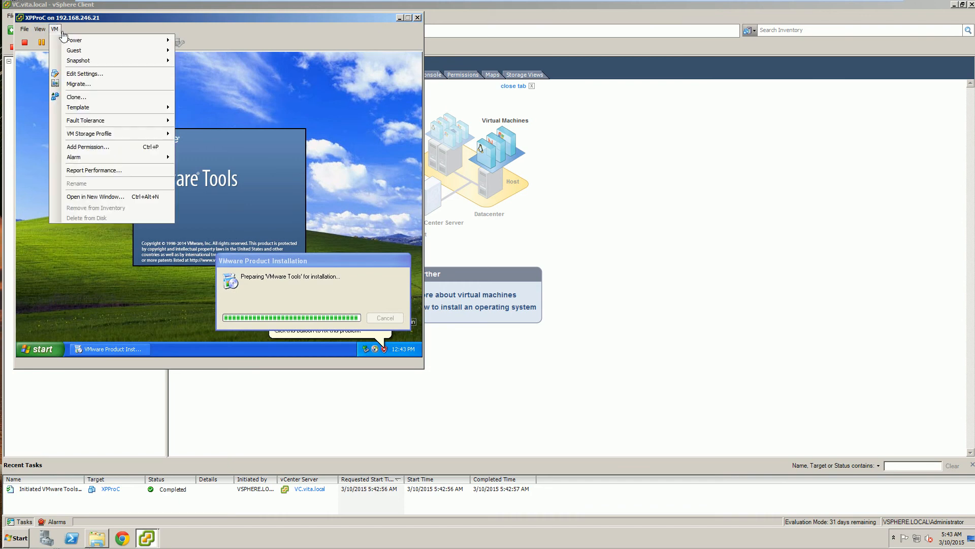
{"action": "mouse_move", "coordinate": [71, 44]}
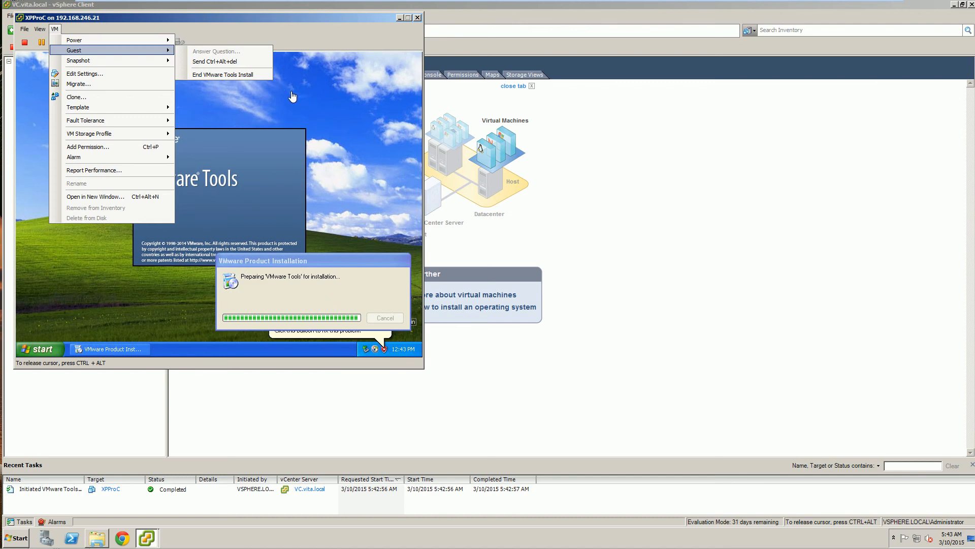
{"action": "key", "text": "ctrl+alt"}
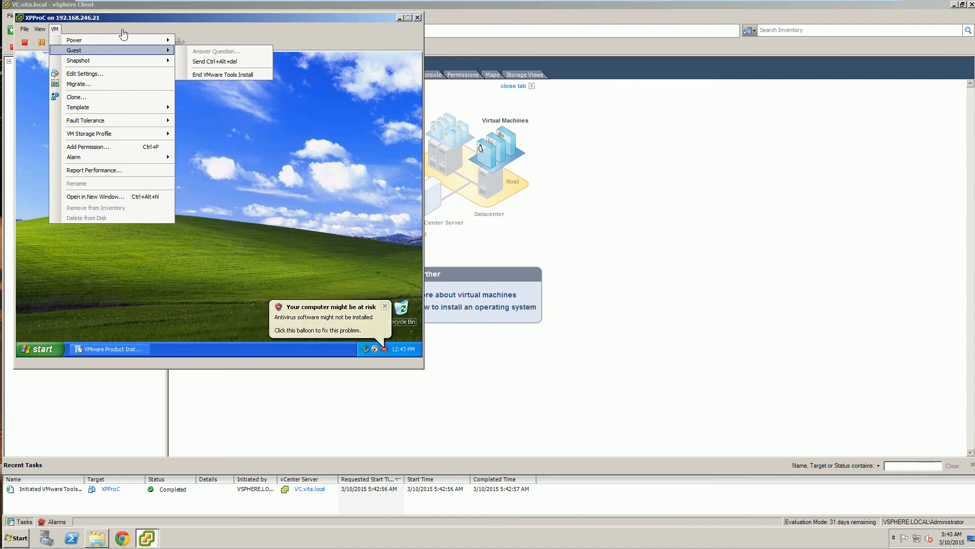
{"action": "left_click", "coordinate": [55, 29]}
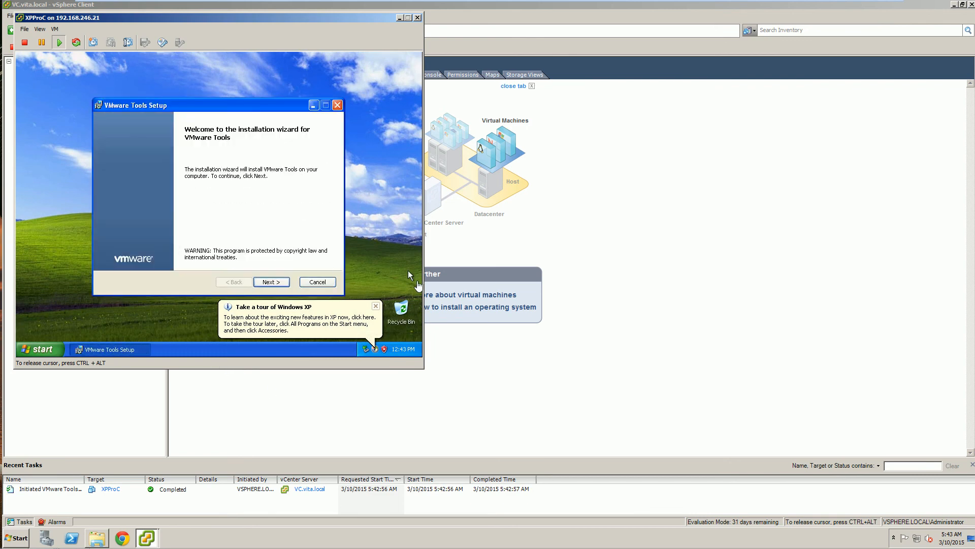
Run VMware Tools Setup in XPProC with the Complete setup type and start the installation
{"action": "left_click", "coordinate": [273, 281]}
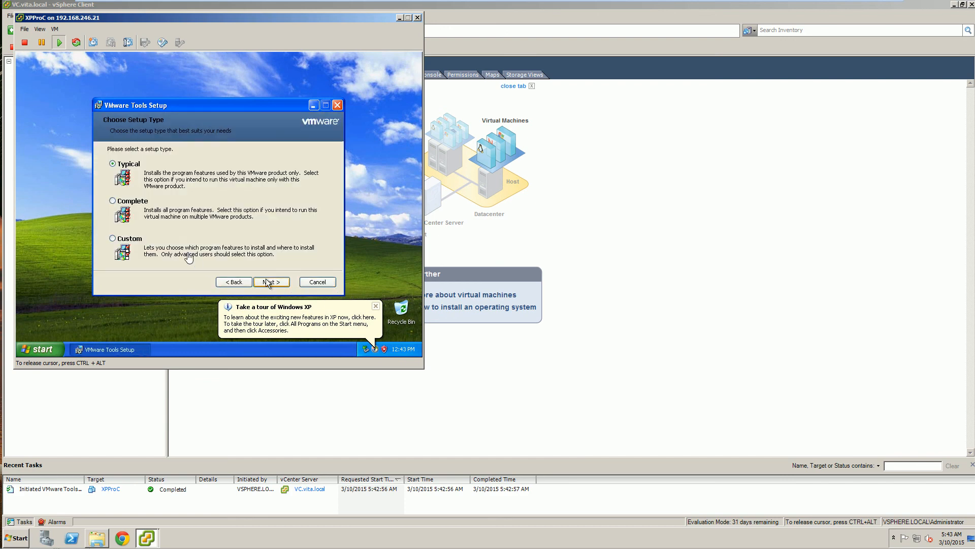
{"action": "left_click", "coordinate": [130, 204]}
{"action": "left_click", "coordinate": [272, 282]}
{"action": "left_click", "coordinate": [270, 281]}
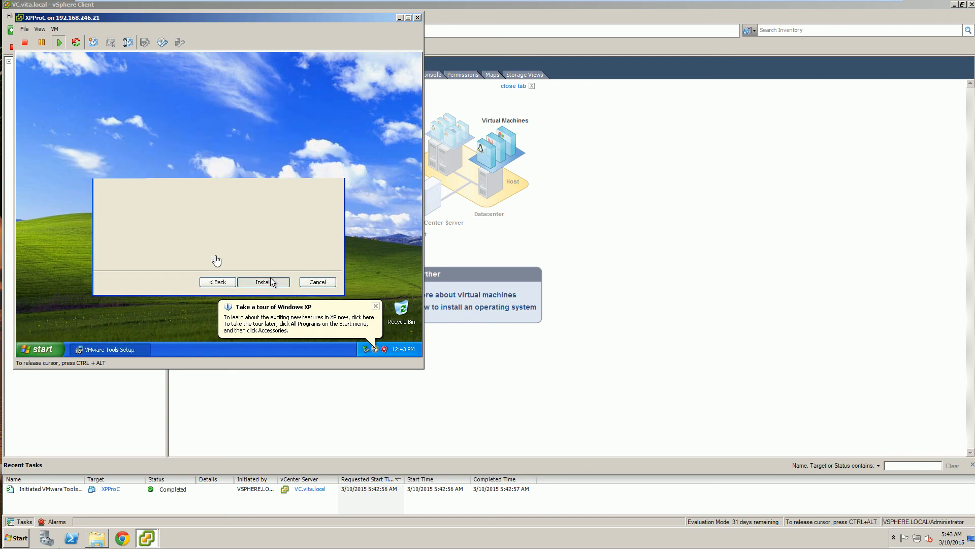